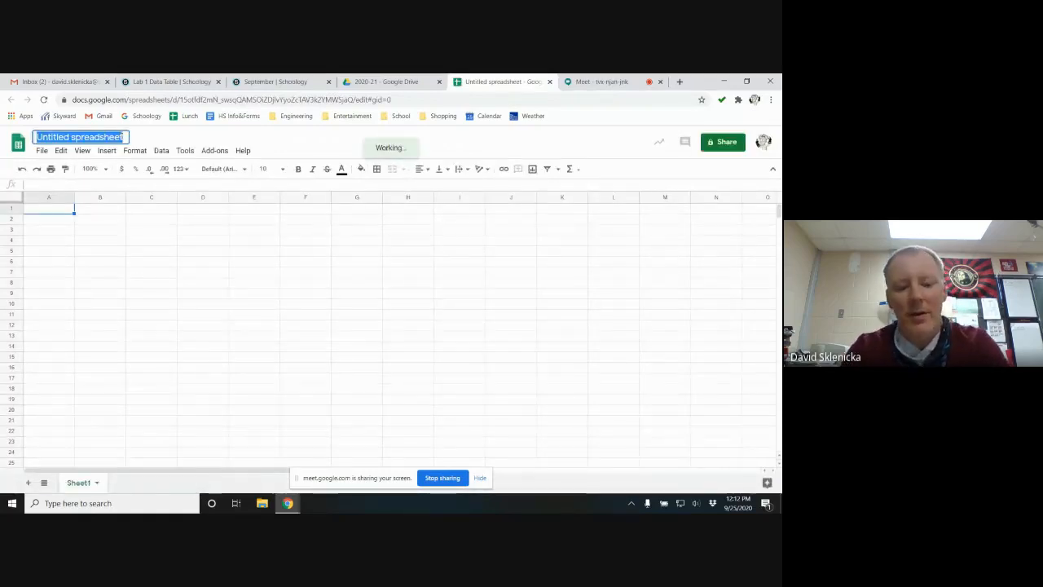
# Rename the untitled spreadsheet as Temp
pyautogui.write('Temp')
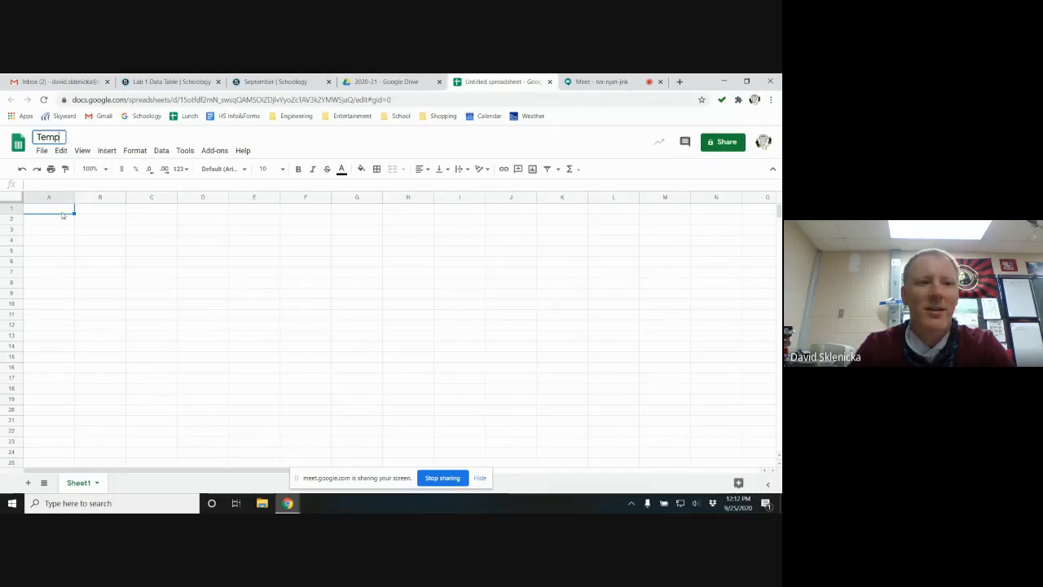
pyautogui.press('Return')
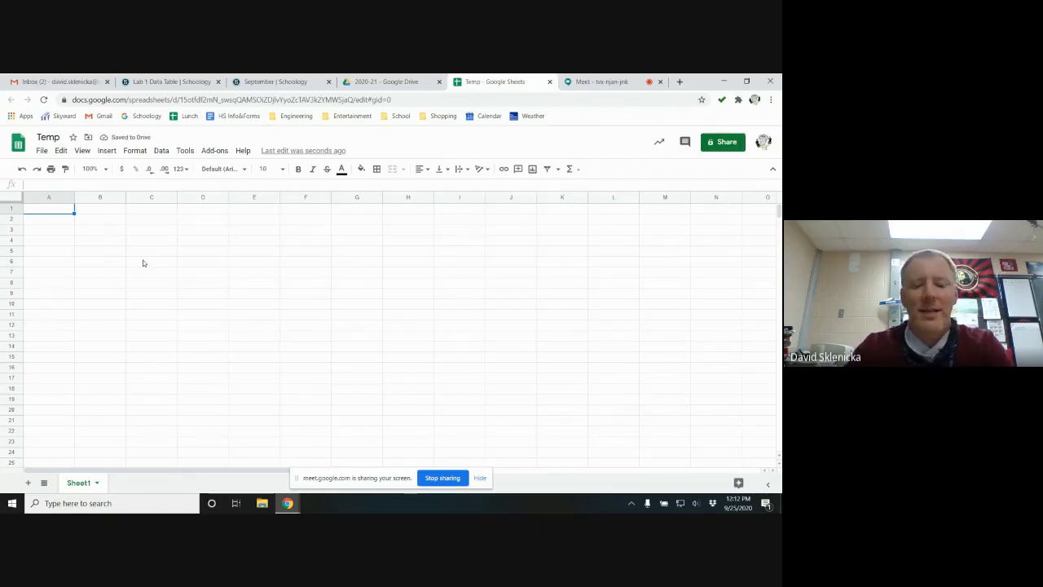
# Enter the headers "Nosecone Water (mL)" in A1 and "Flight Distance (m)" in B1, and widen both columns to fit them
pyautogui.write('Nosec')
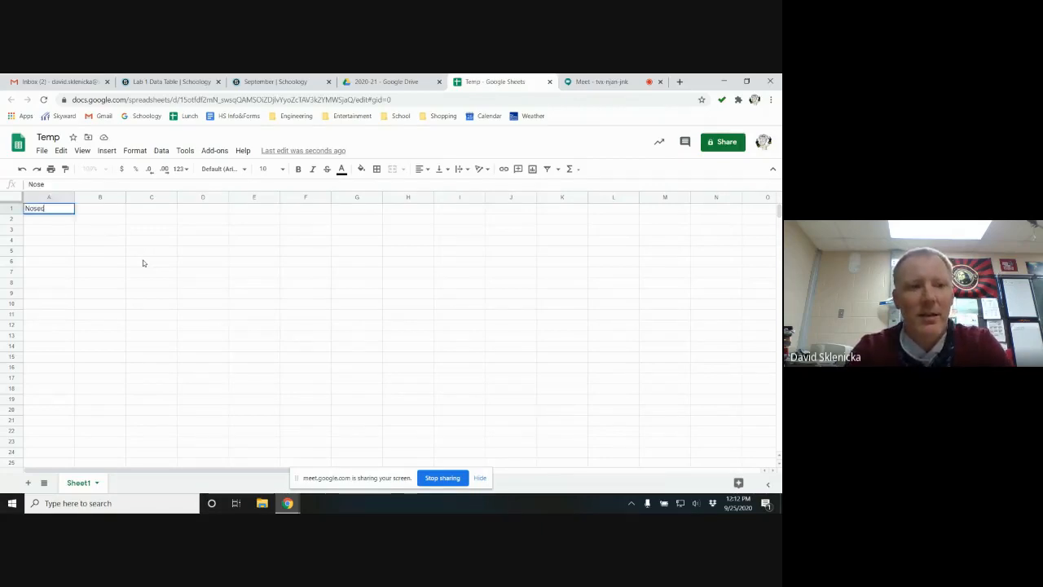
pyautogui.write('one Water')
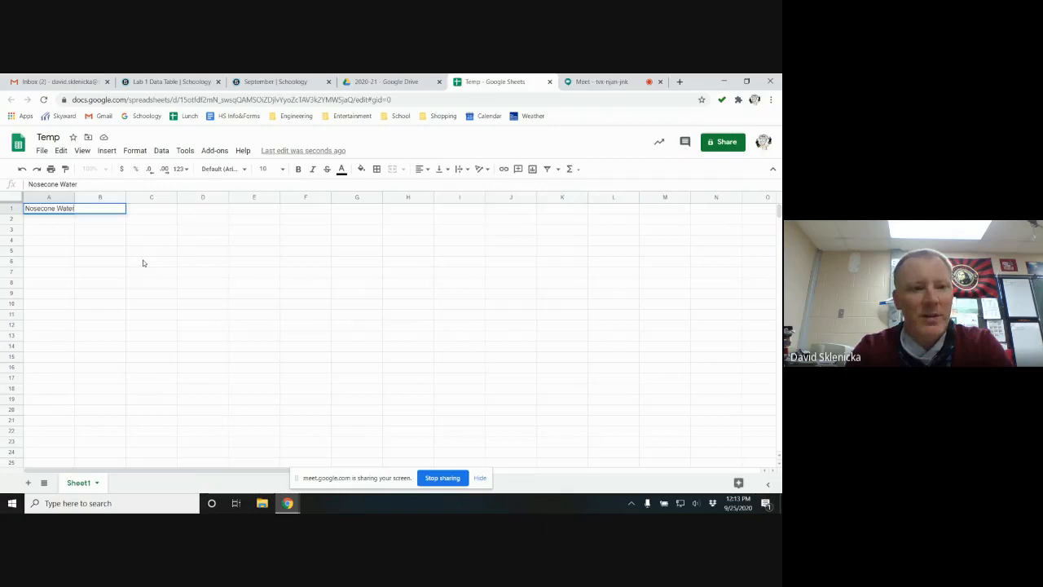
pyautogui.write(' (mL')
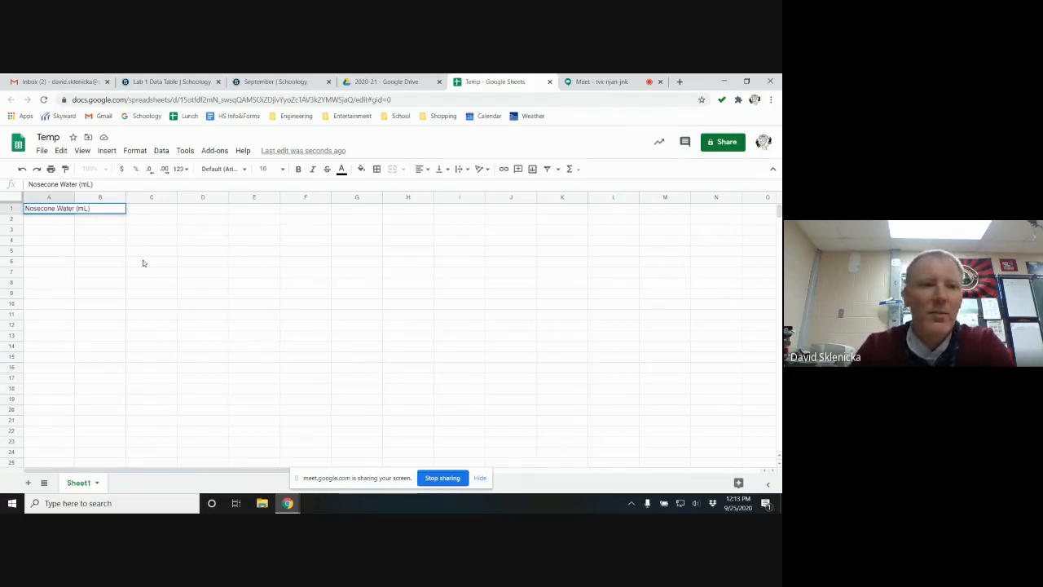
pyautogui.press('Tab')
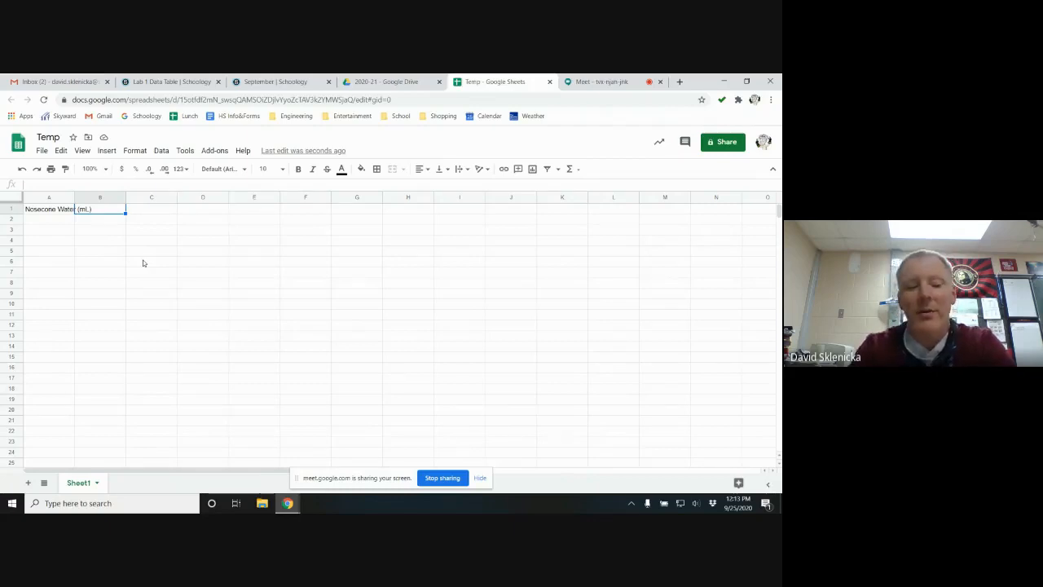
pyautogui.write('Flight')
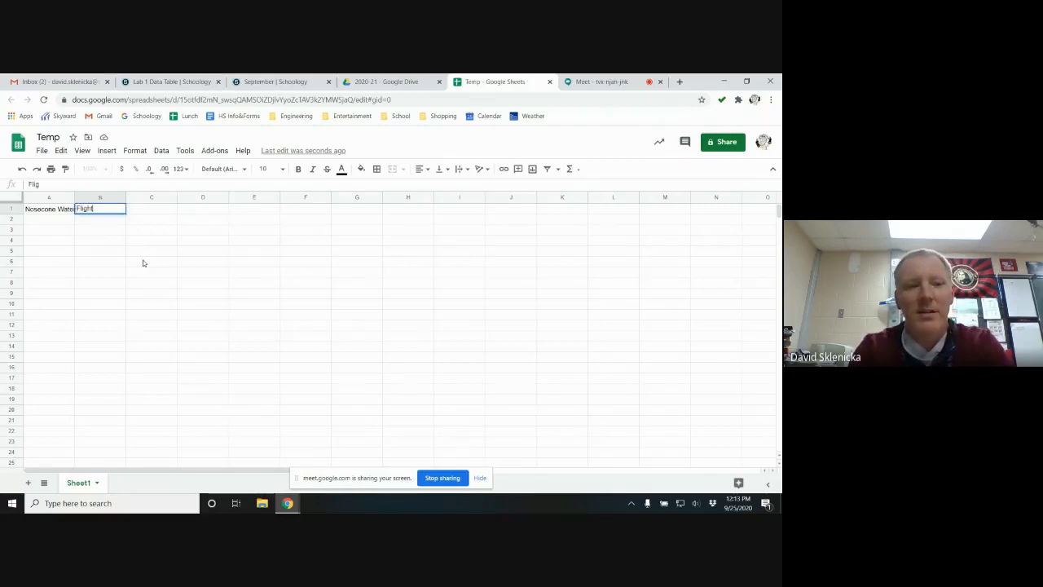
pyautogui.write(' Distan')
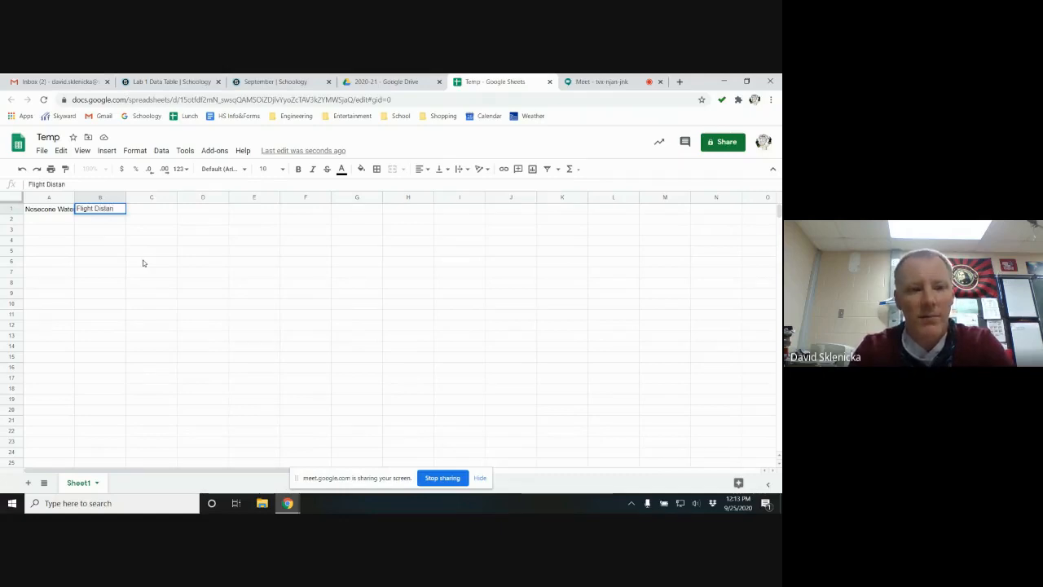
pyautogui.write('ce')
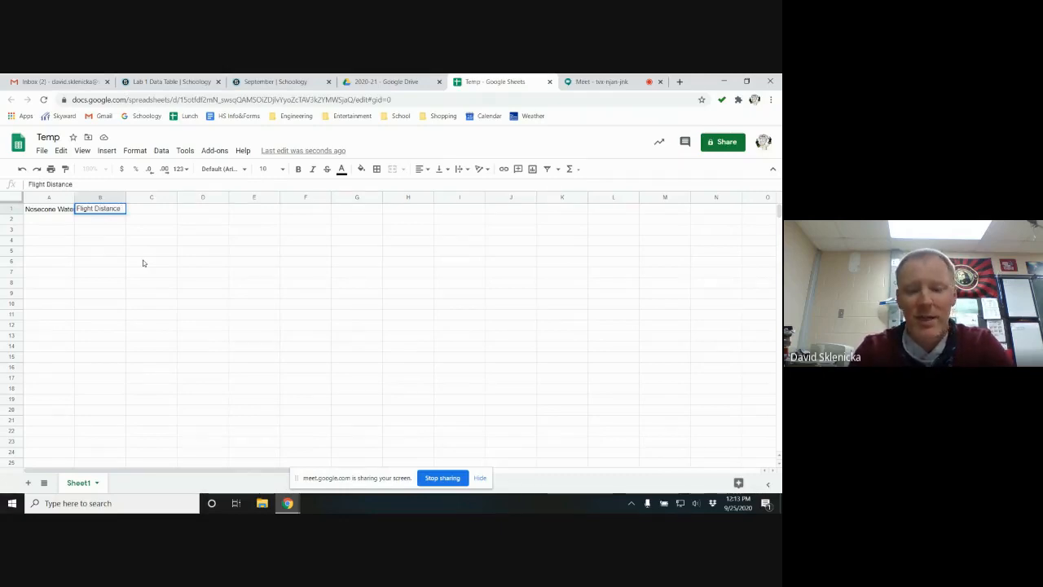
pyautogui.write(' (m)')
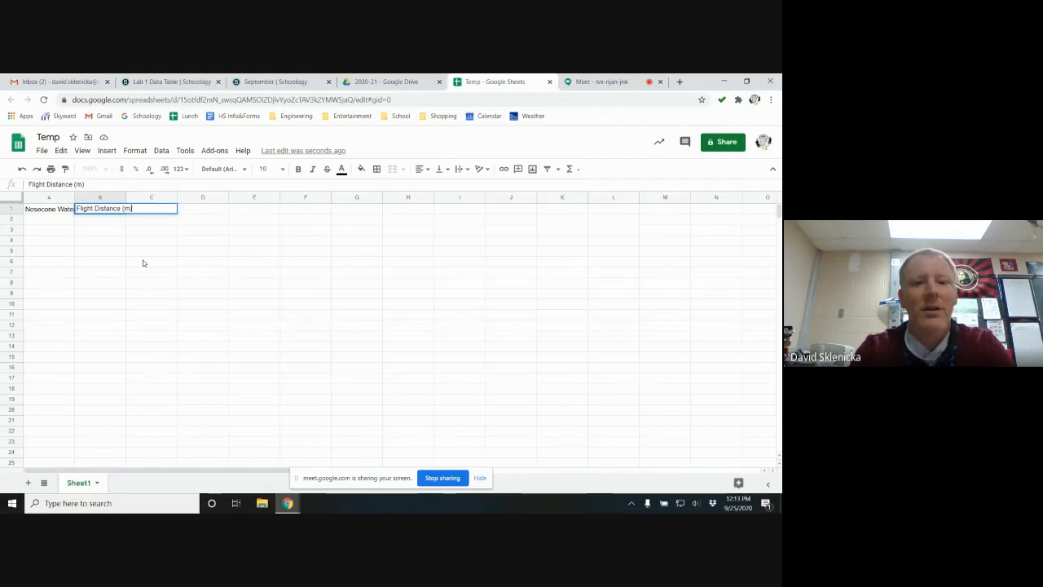
pyautogui.press('Return')
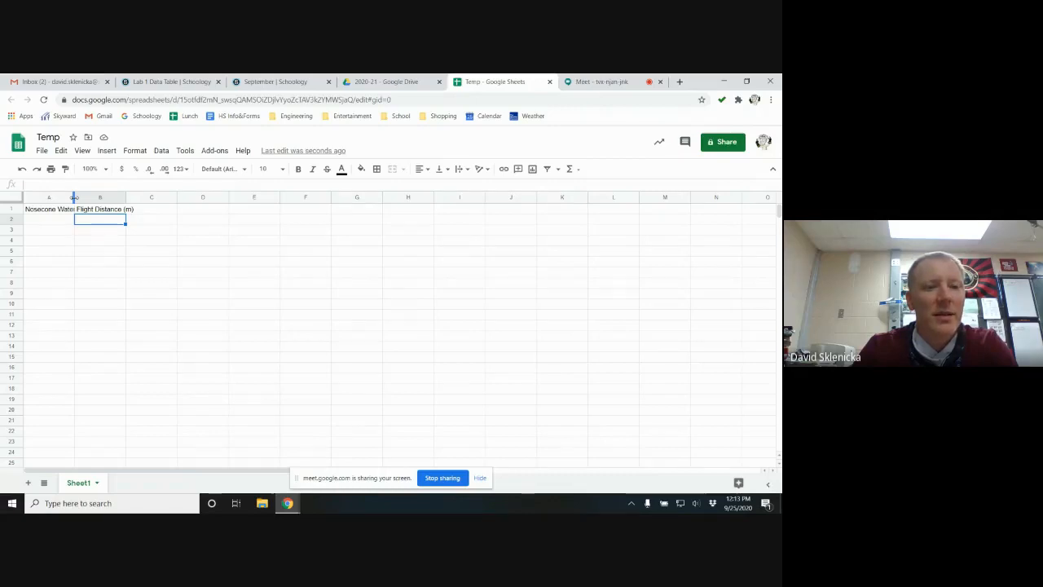
pyautogui.moveTo(74, 197); pyautogui.dragTo(177, 198)
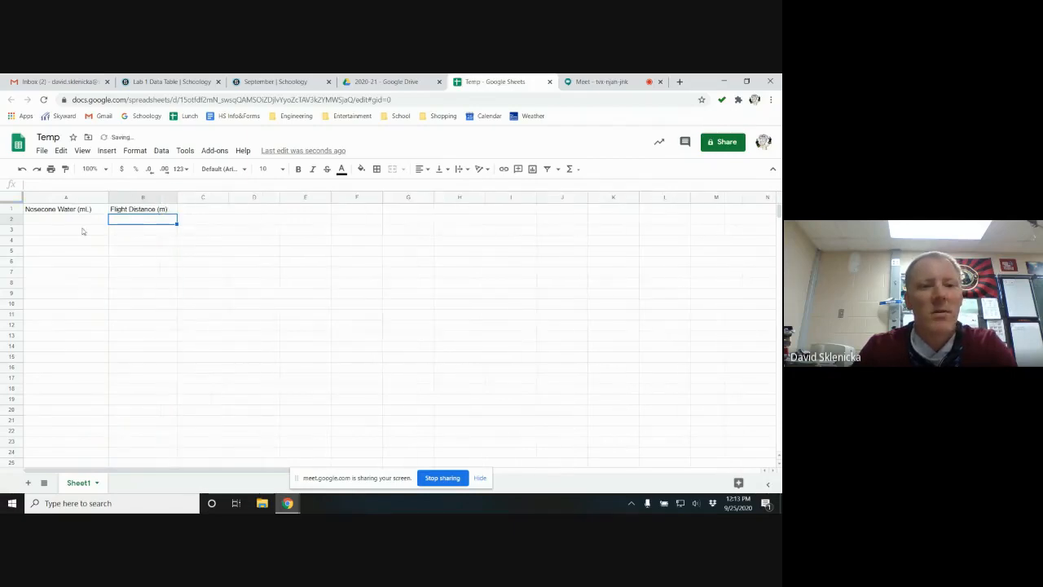
# Fill cells A2 to A8 with the nosecone water amounts 0, 50, 100, 150, 200, 250 and 300
pyautogui.click(79, 225)
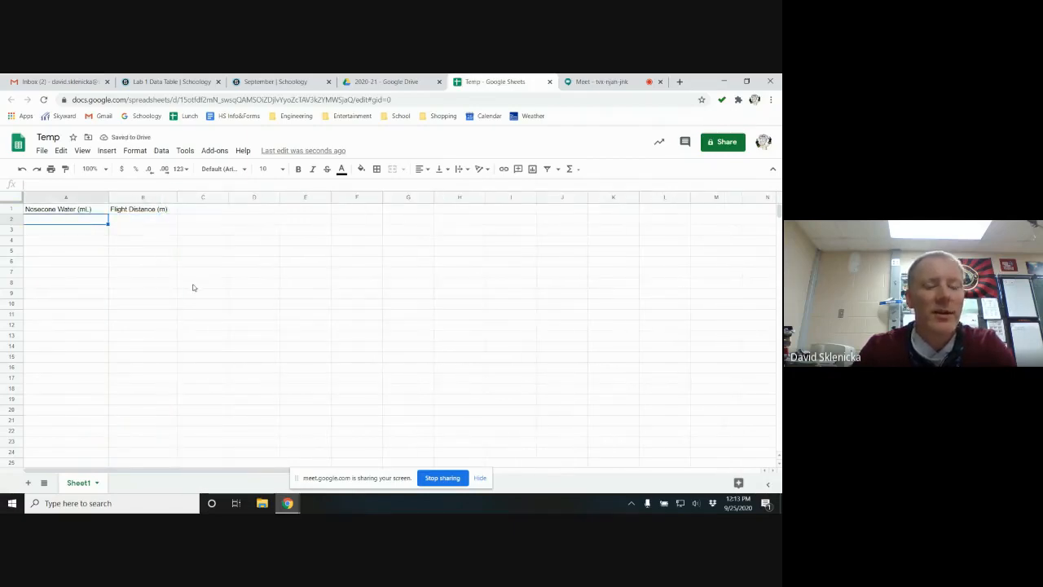
pyautogui.write('0')
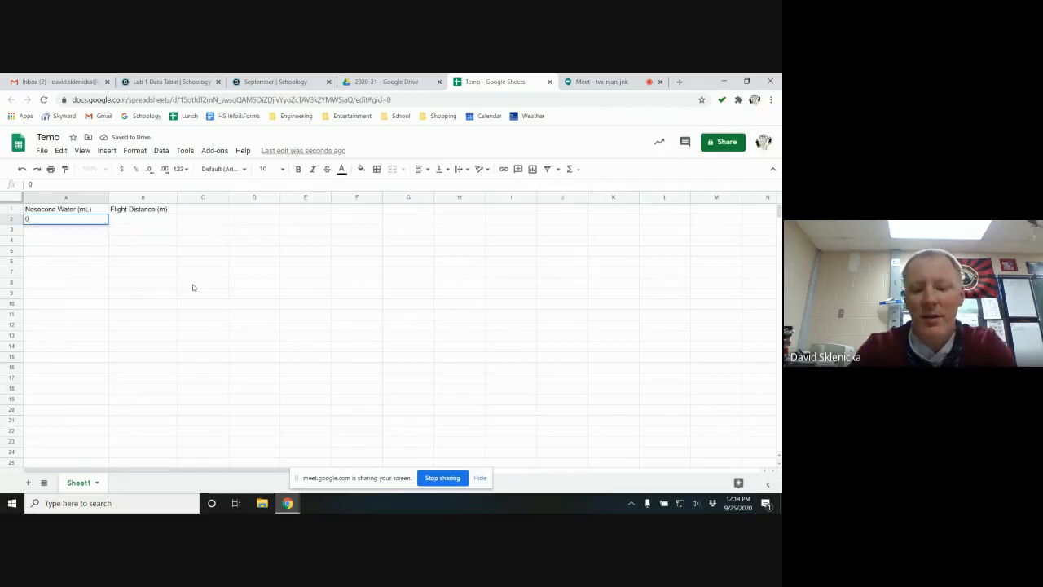
pyautogui.press('Return')
pyautogui.write('50')
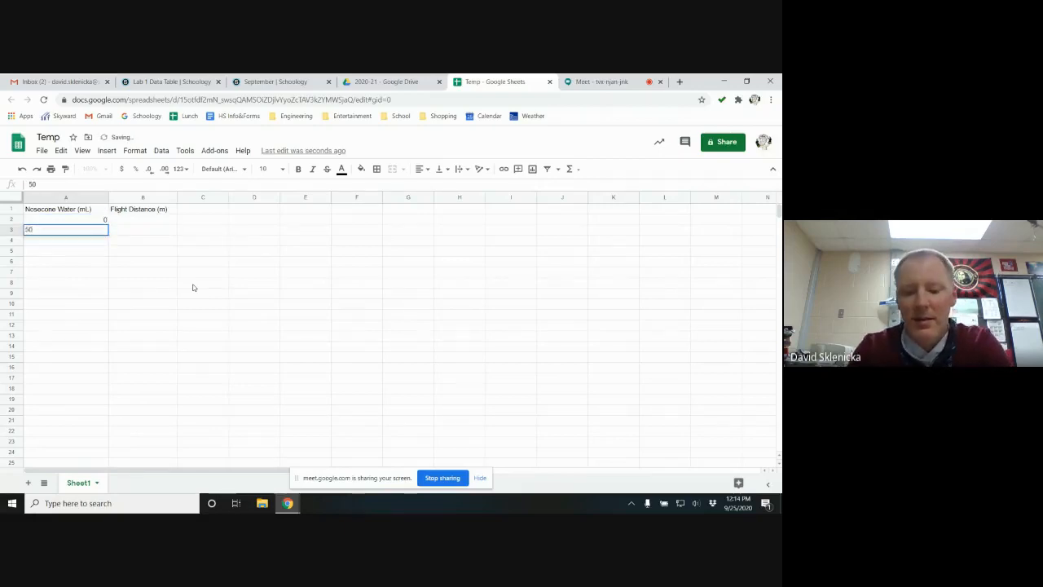
pyautogui.press('Return')
pyautogui.write('100')
pyautogui.press('Return')
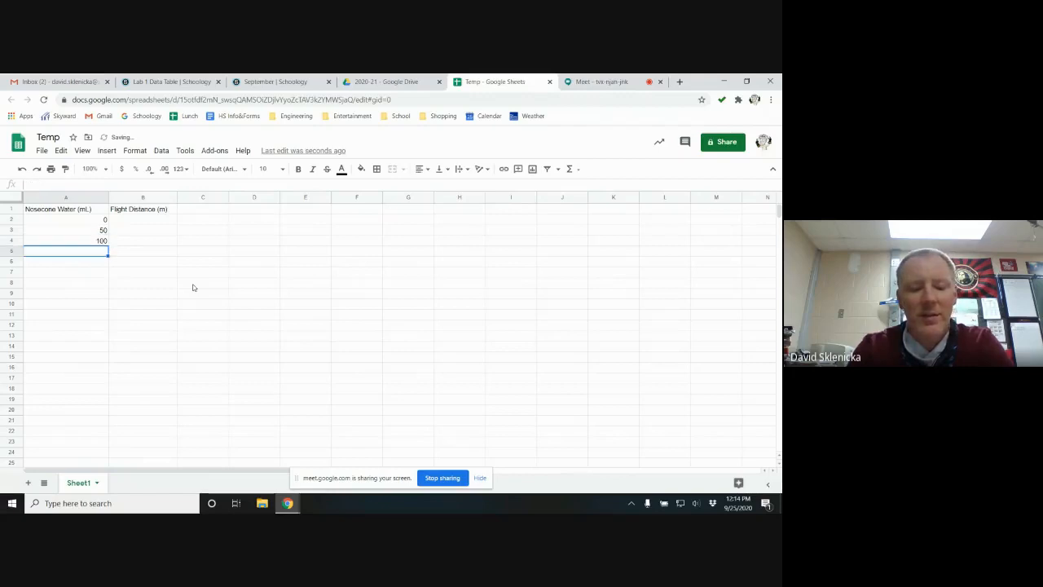
pyautogui.write('150')
pyautogui.press('Return')
pyautogui.write('200')
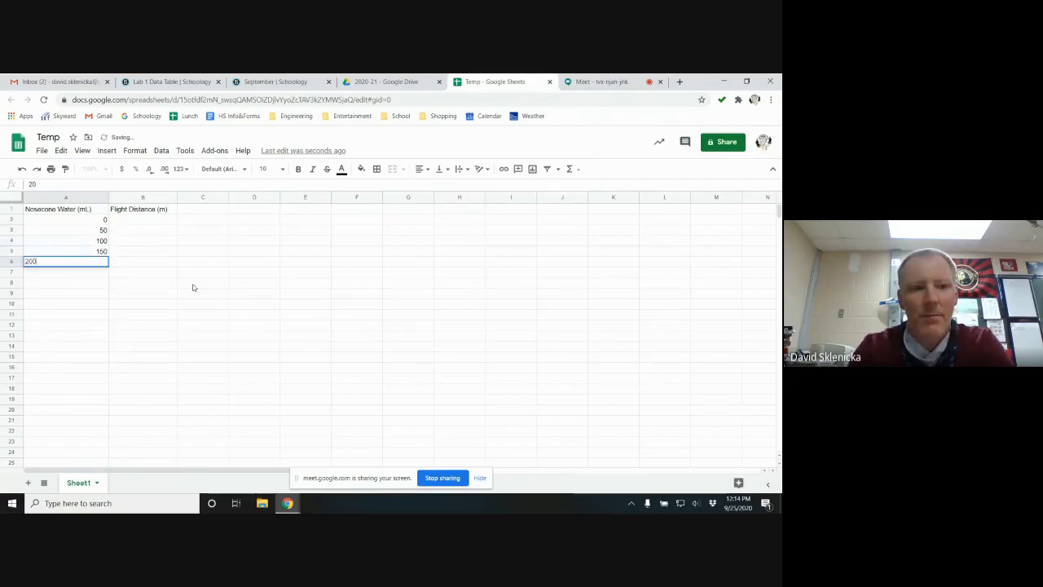
pyautogui.press('Return')
pyautogui.write('250')
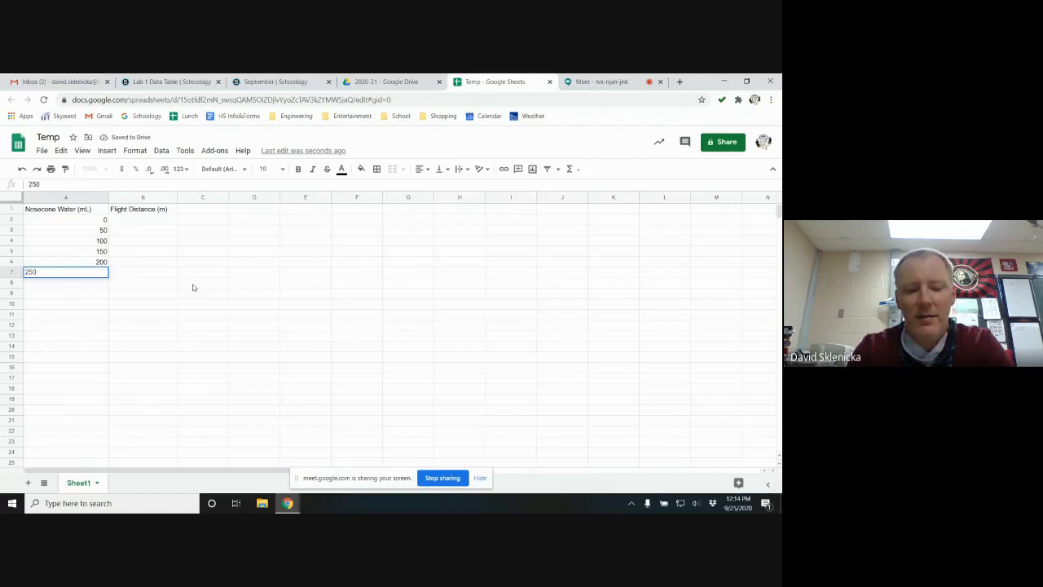
pyautogui.press('Return')
pyautogui.write('3')
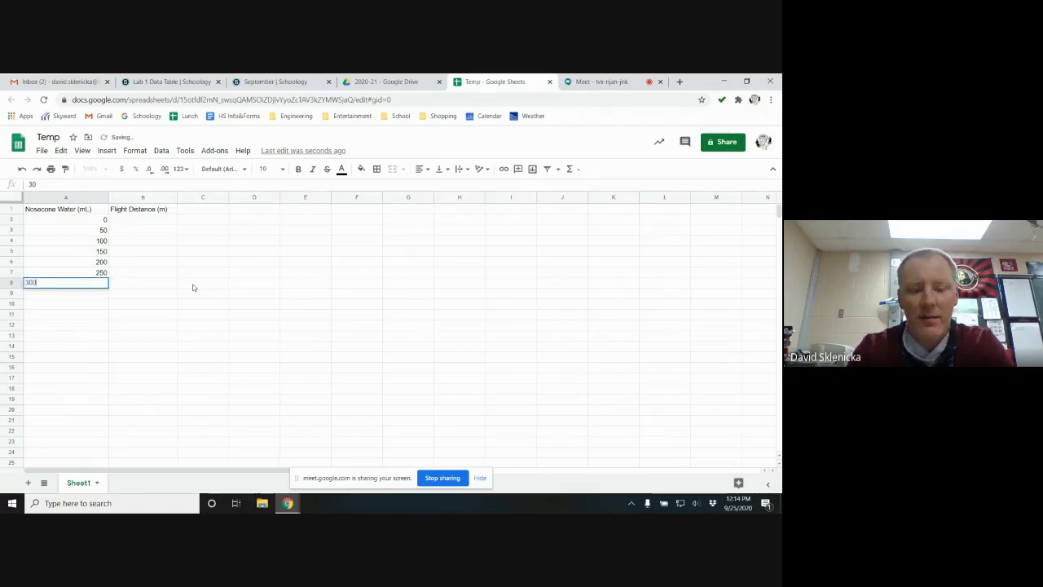
pyautogui.write('00')
pyautogui.press('Return')
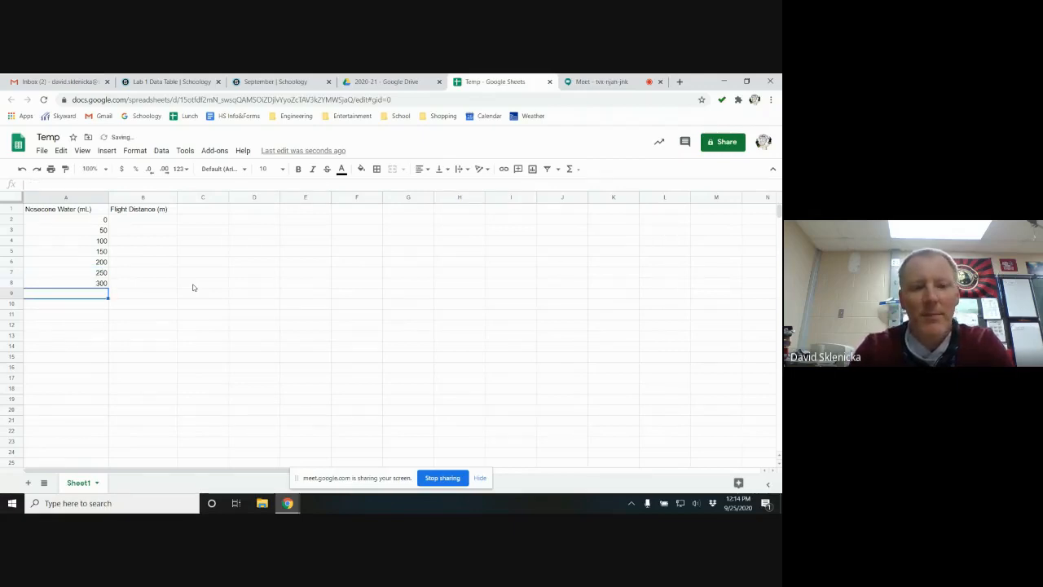
# Fill cells B2 to B8 with the flight distances 5, 35, 89, 105, 110, 101 and 91
pyautogui.click(150, 225)
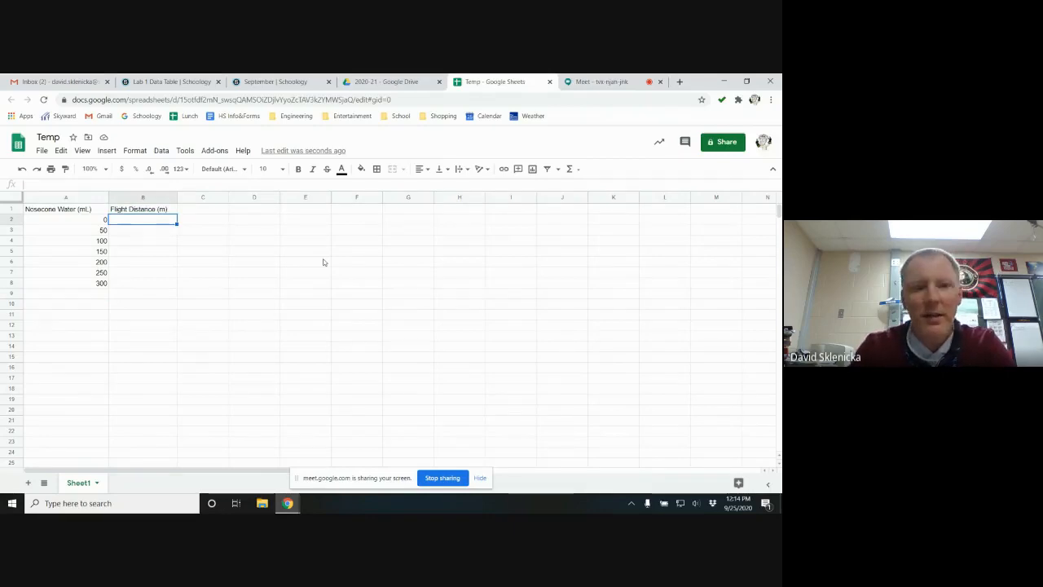
pyautogui.write('5')
pyautogui.press('Return')
pyautogui.write('35')
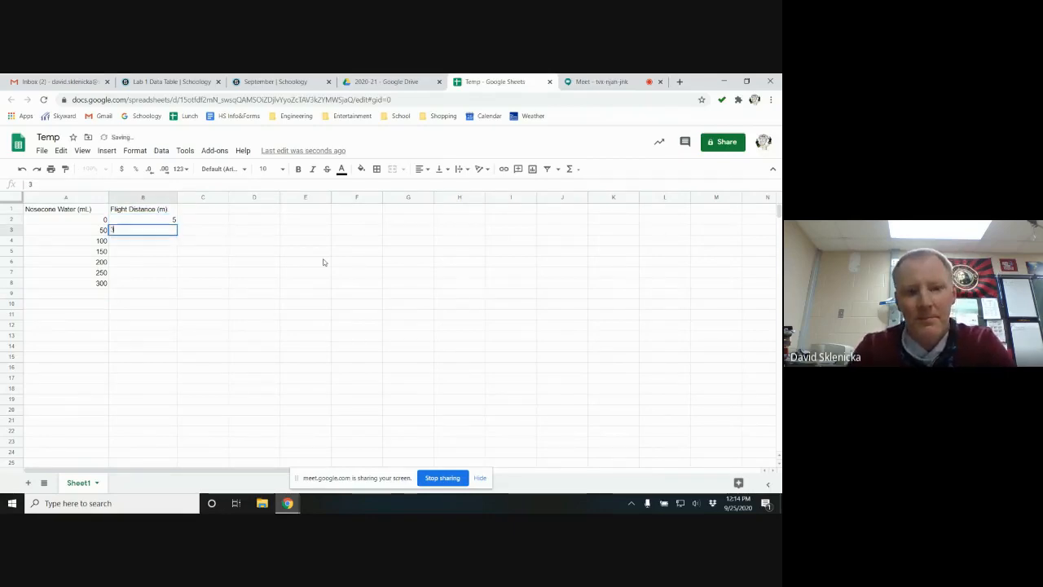
pyautogui.press('Return')
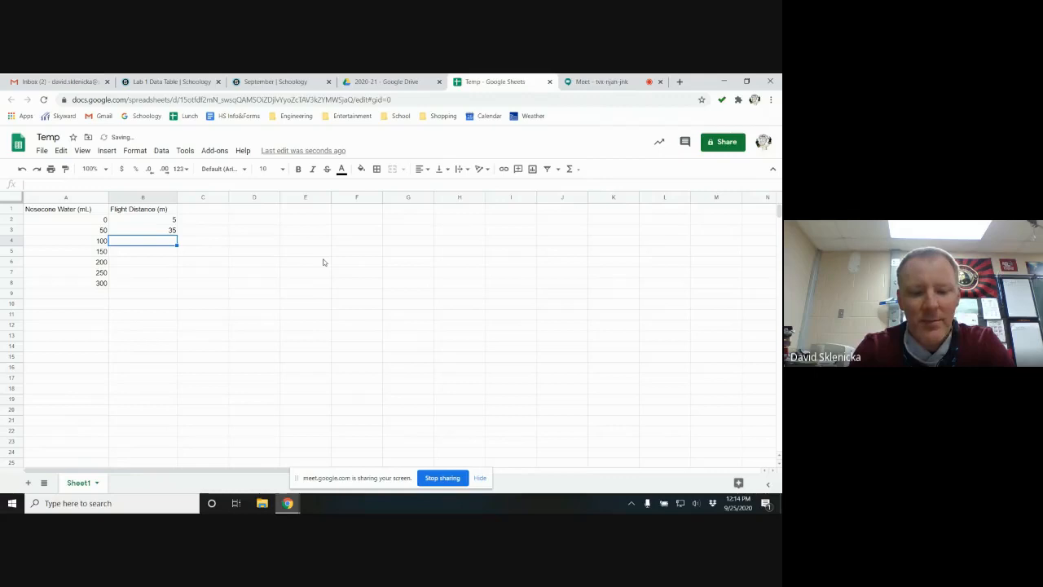
pyautogui.write('89')
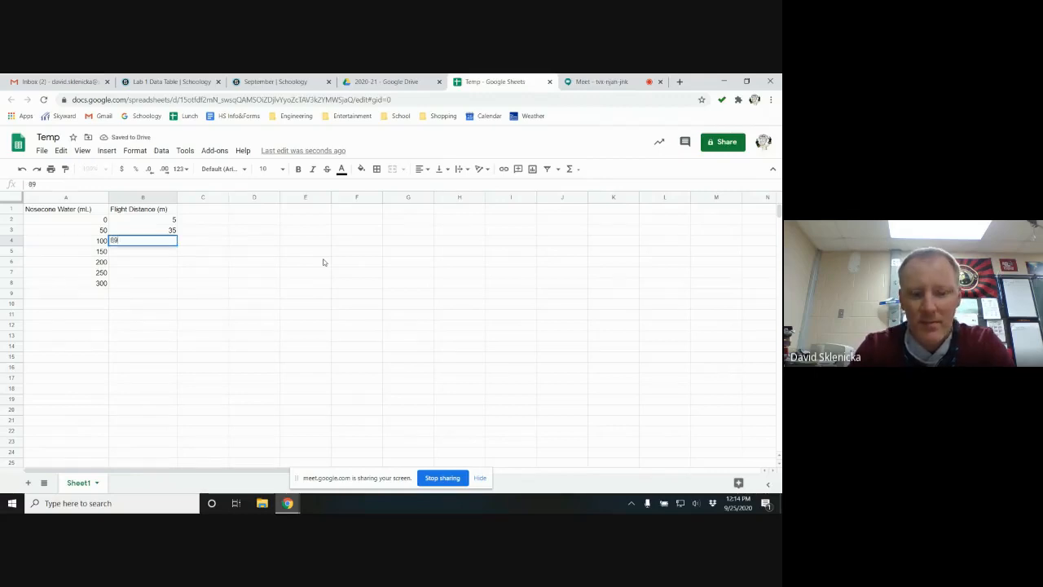
pyautogui.press('Return')
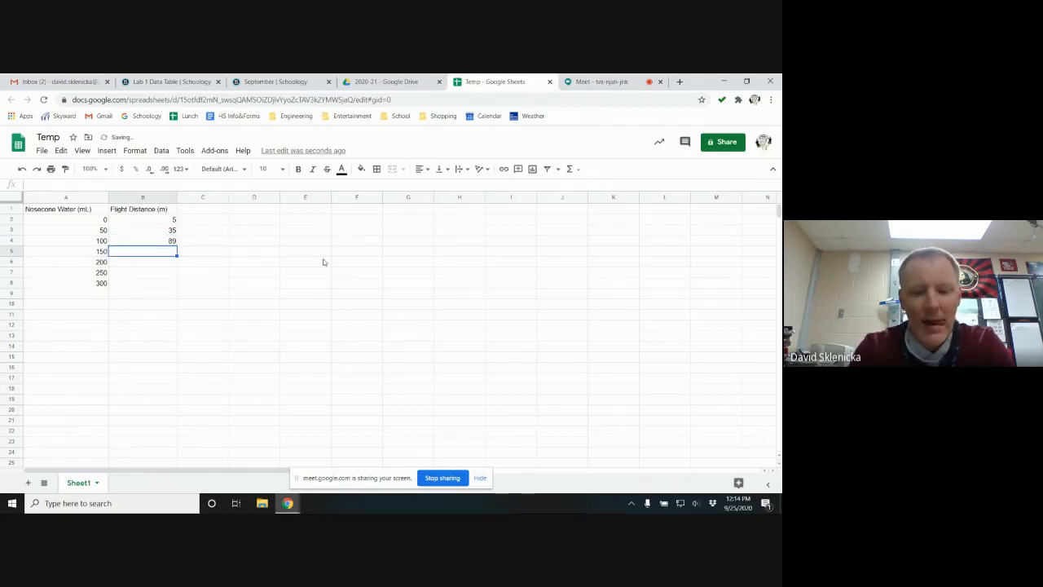
pyautogui.write('105')
pyautogui.press('Return')
pyautogui.write('110')
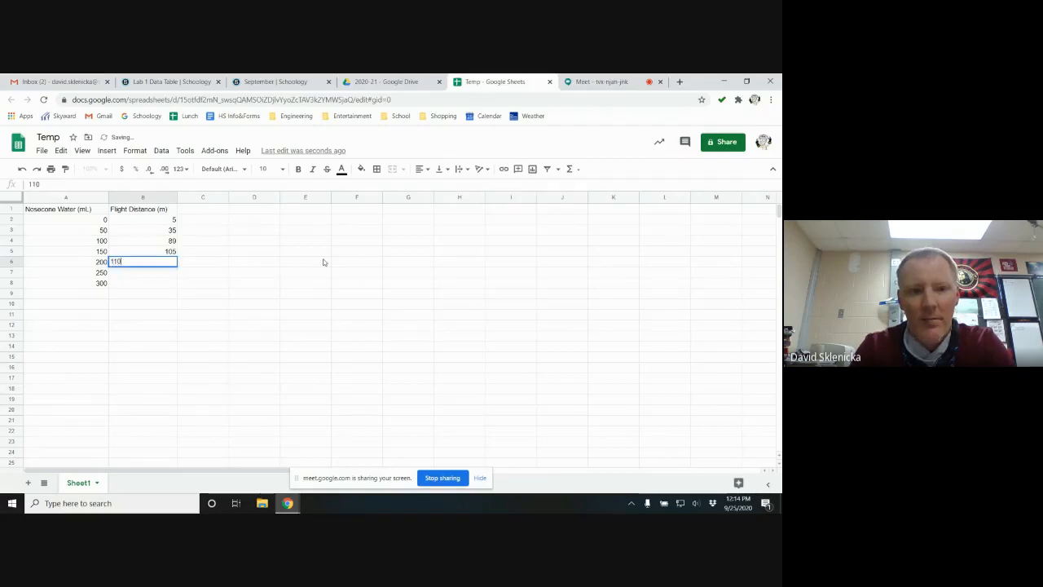
pyautogui.press('Return')
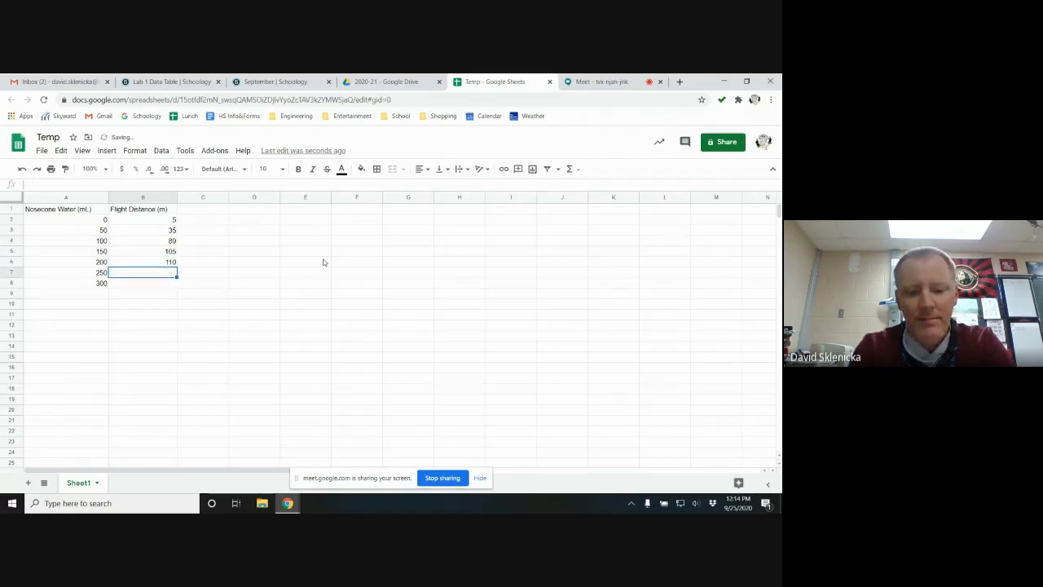
pyautogui.write('101')
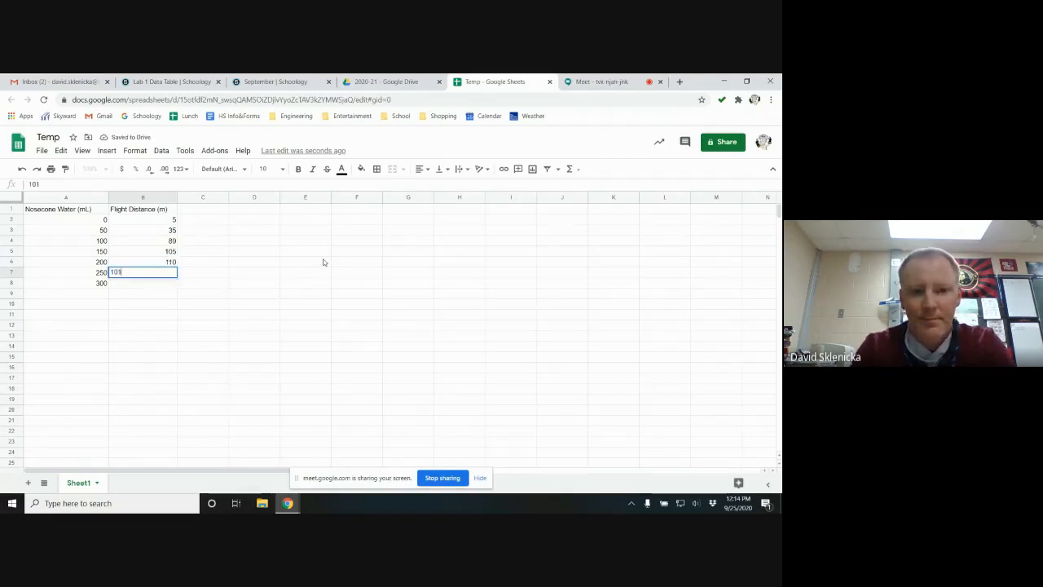
pyautogui.press('Return')
pyautogui.write('91')
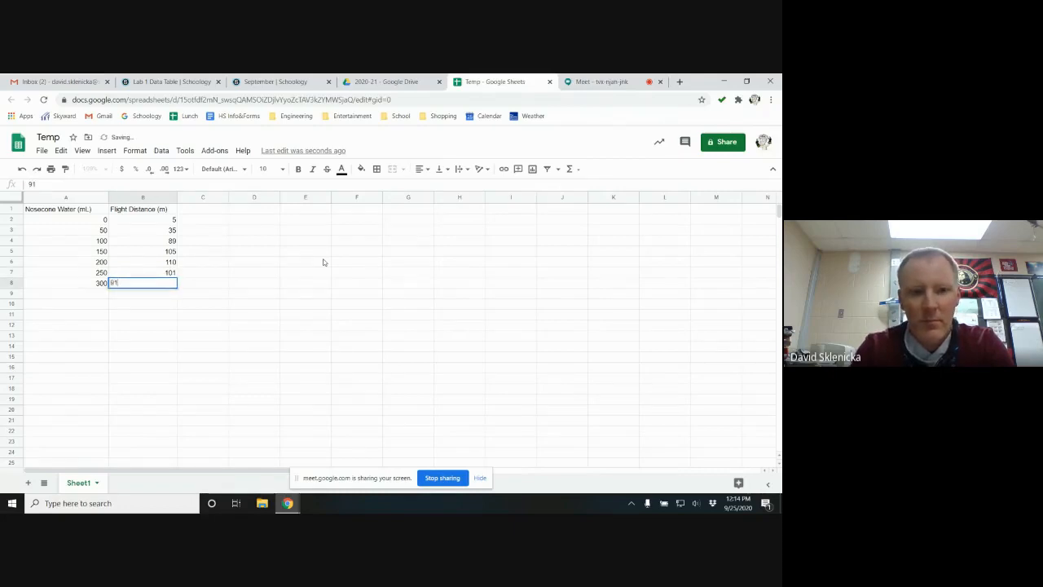
pyautogui.press('Return')
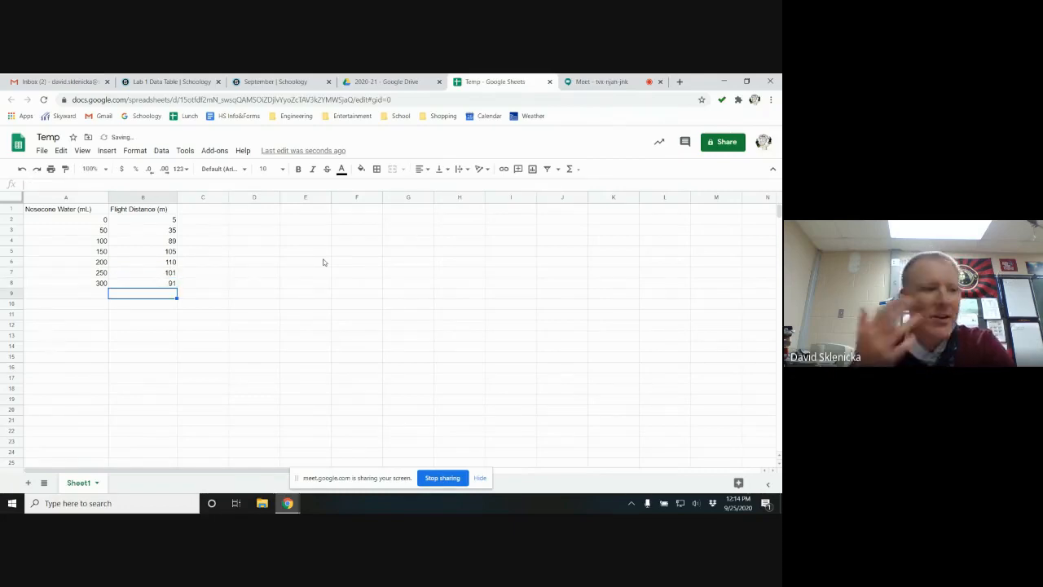
# Fill cells A9 to A15 with the nosecone water amounts 0, 5, 100, 150, 200, 250 and 300
pyautogui.press('Left')
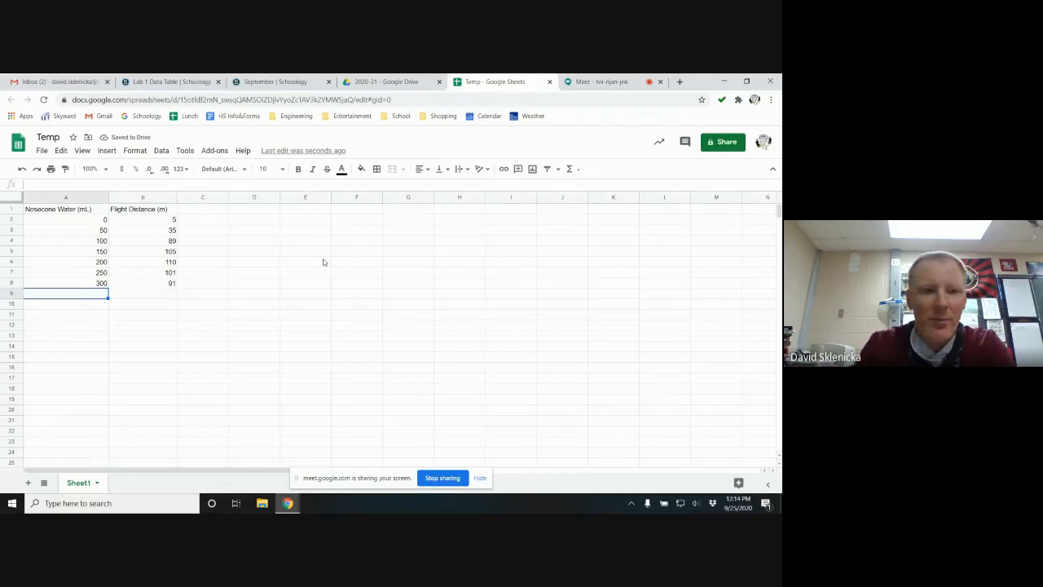
pyautogui.write('0')
pyautogui.press('Return')
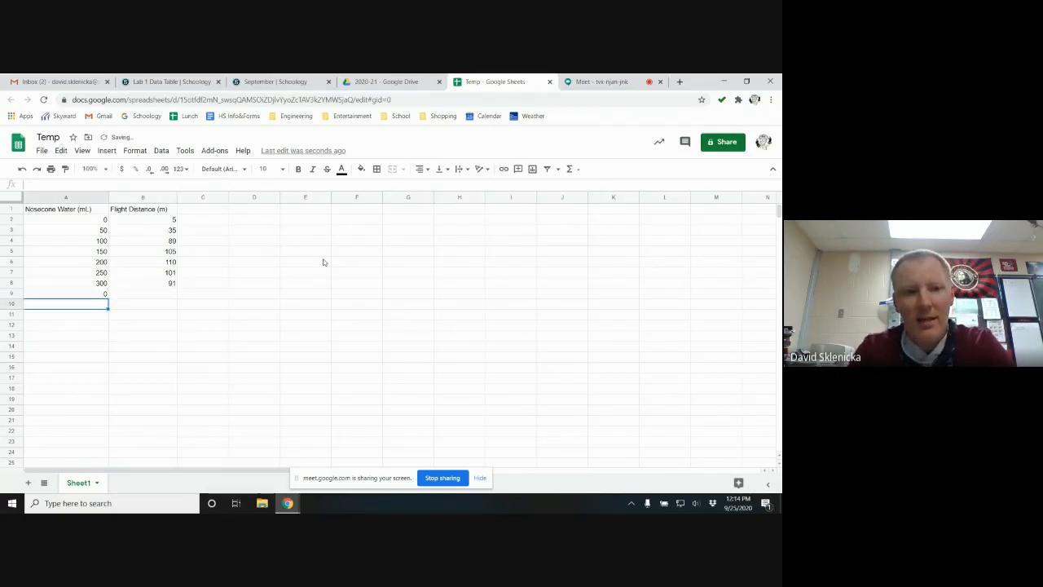
pyautogui.write('5')
pyautogui.press('Return')
pyautogui.write('100')
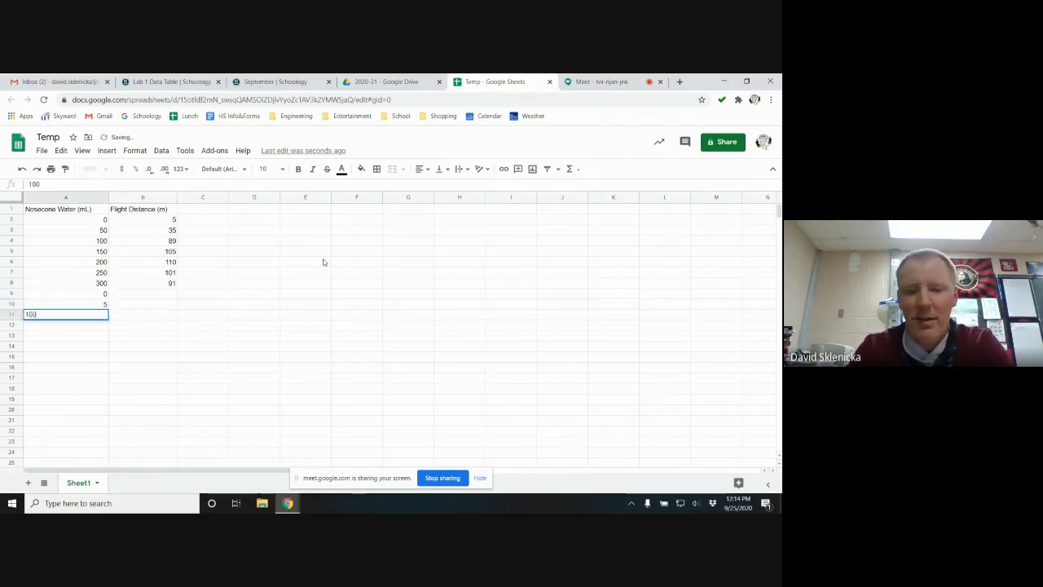
pyautogui.press('Return')
pyautogui.write('150')
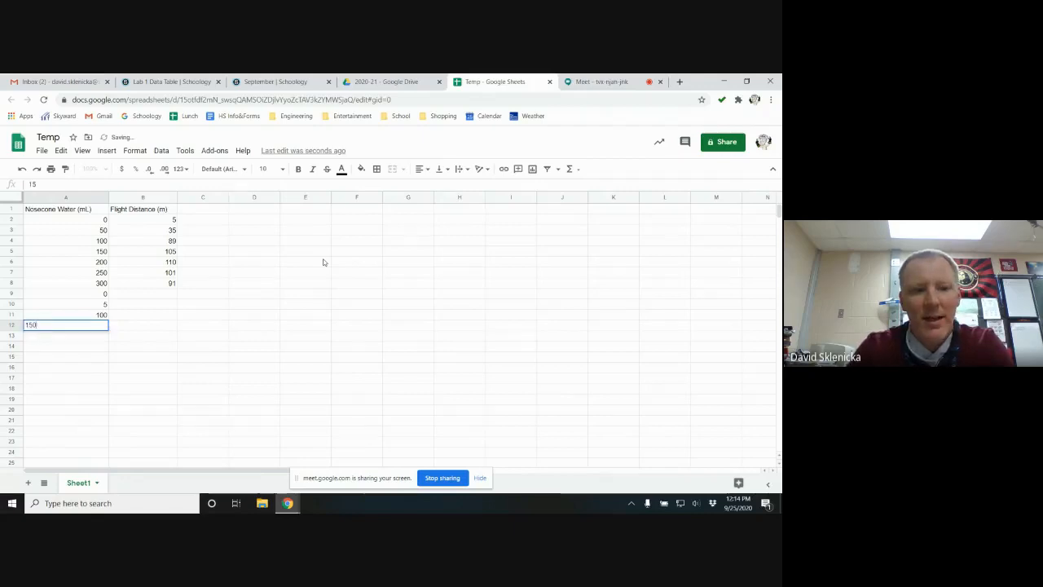
pyautogui.press('Return')
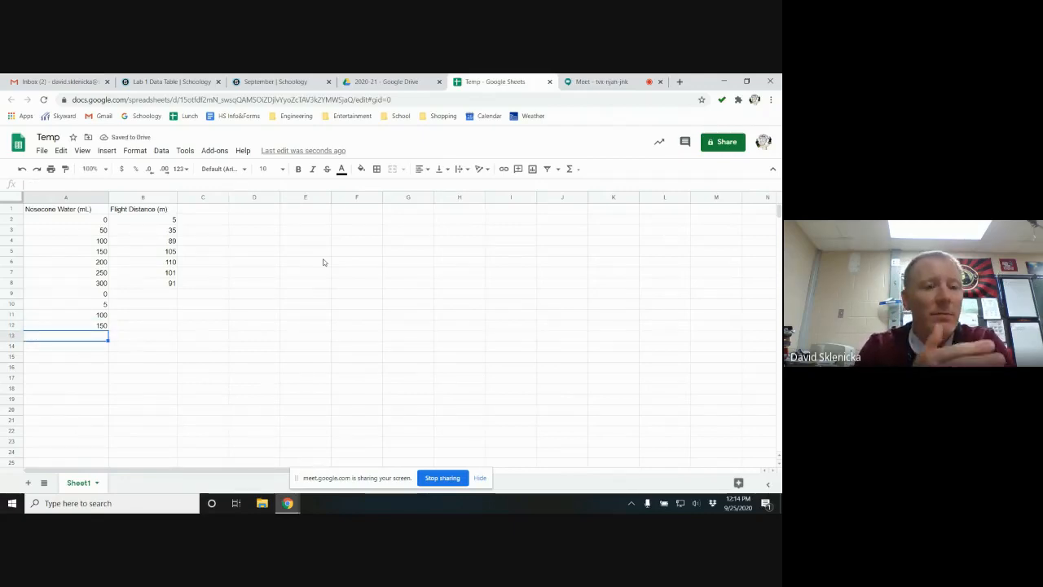
pyautogui.click(63, 222)
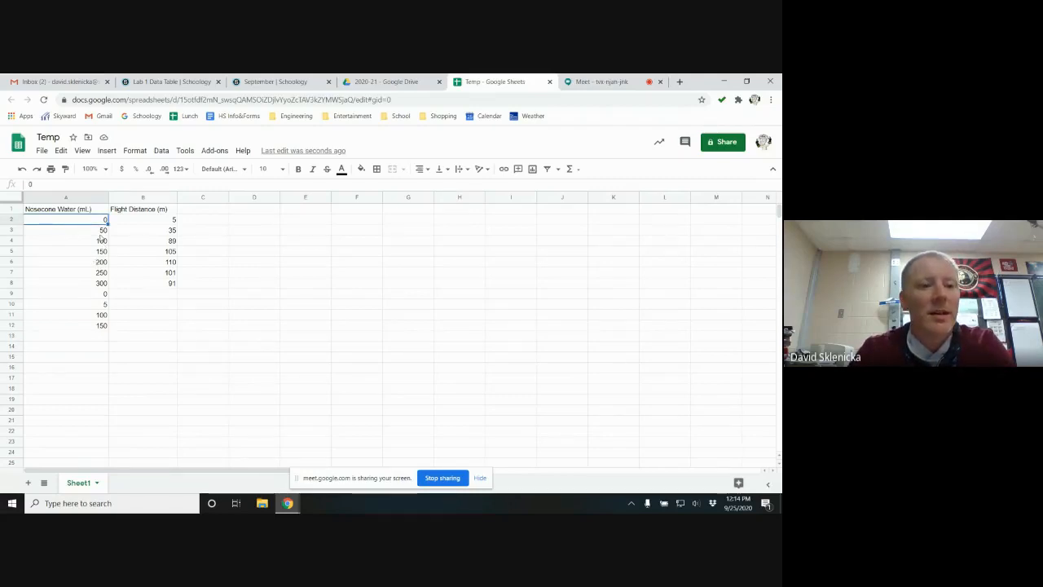
pyautogui.click(102, 335)
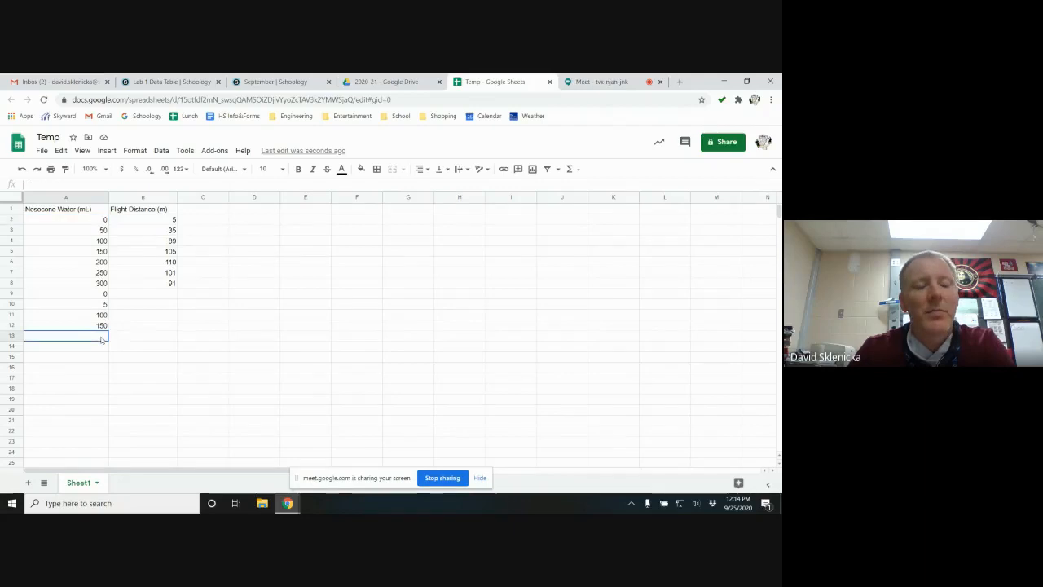
pyautogui.write('20')
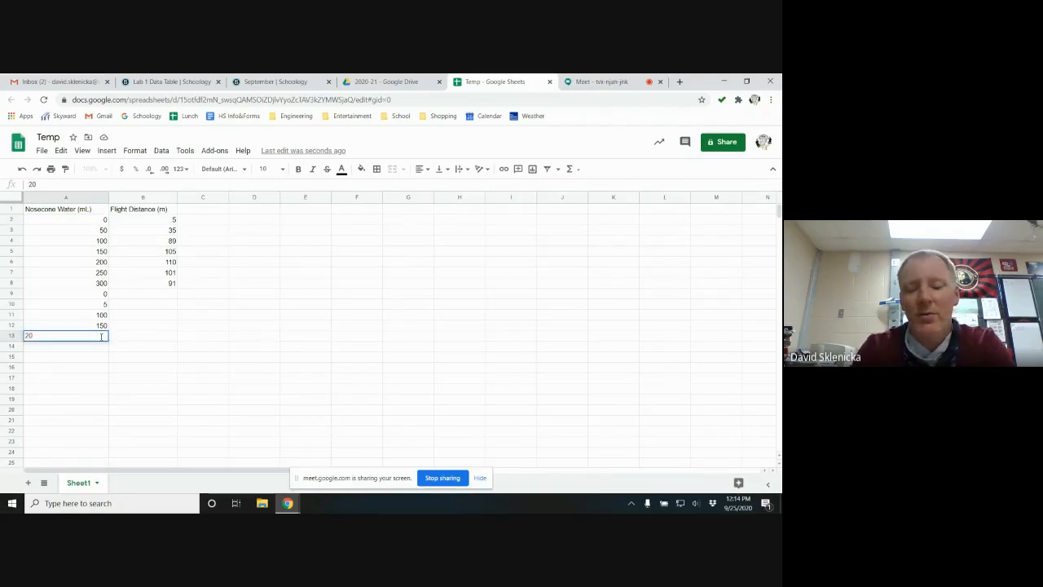
pyautogui.write('0')
pyautogui.press('Return')
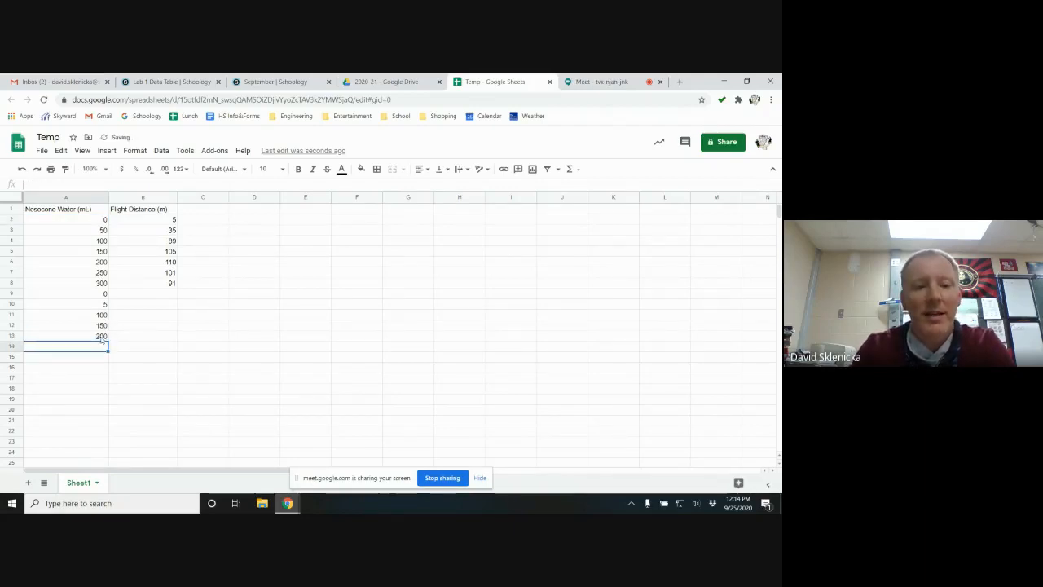
pyautogui.write('250')
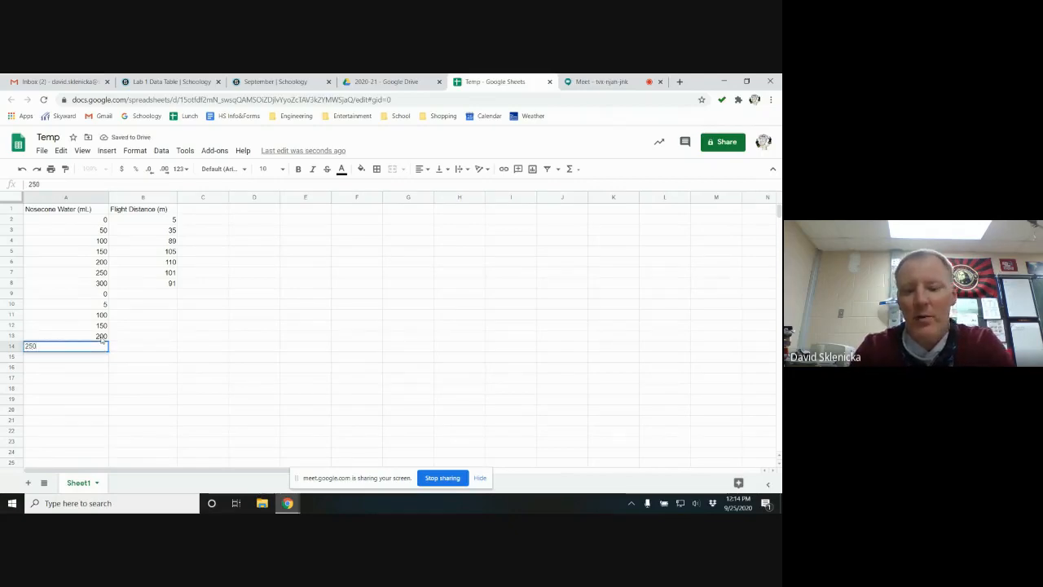
pyautogui.press('Return')
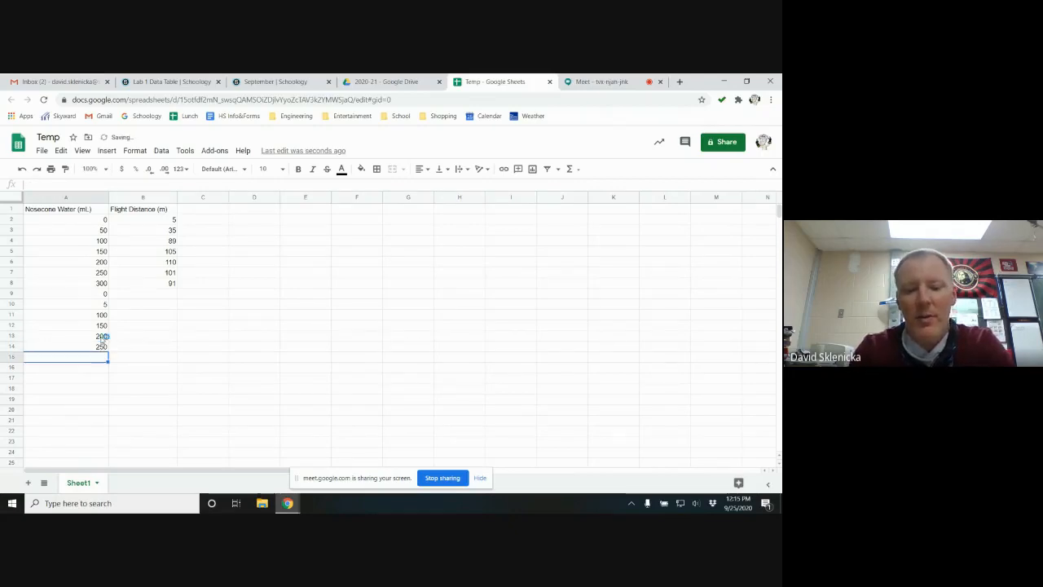
pyautogui.write('300')
pyautogui.press('Return')
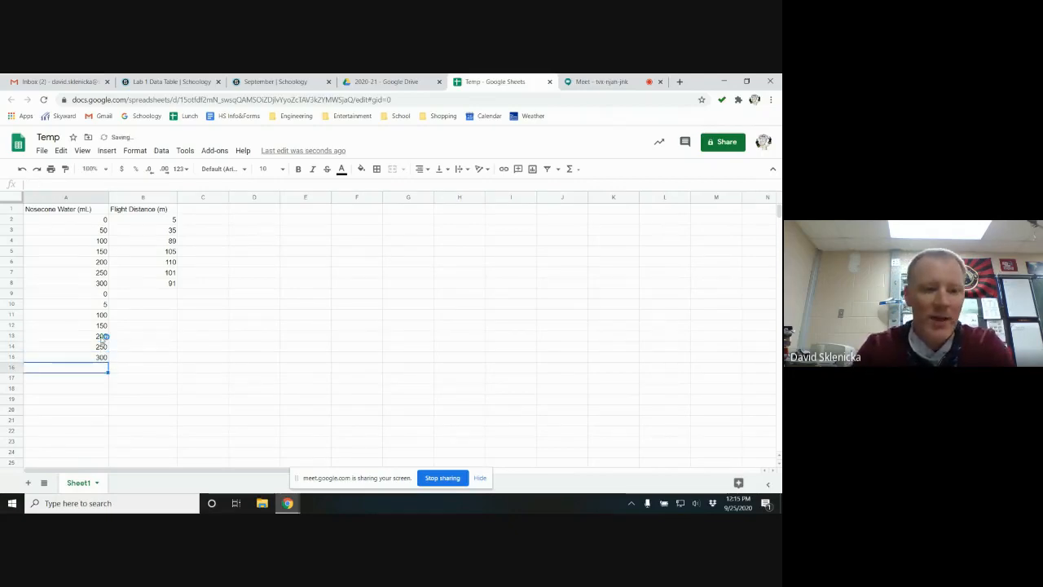
# Fill cells B9 to B15 with the flight distances 15, 40, 84, 111, 121, 102 and 95
pyautogui.click(158, 292)
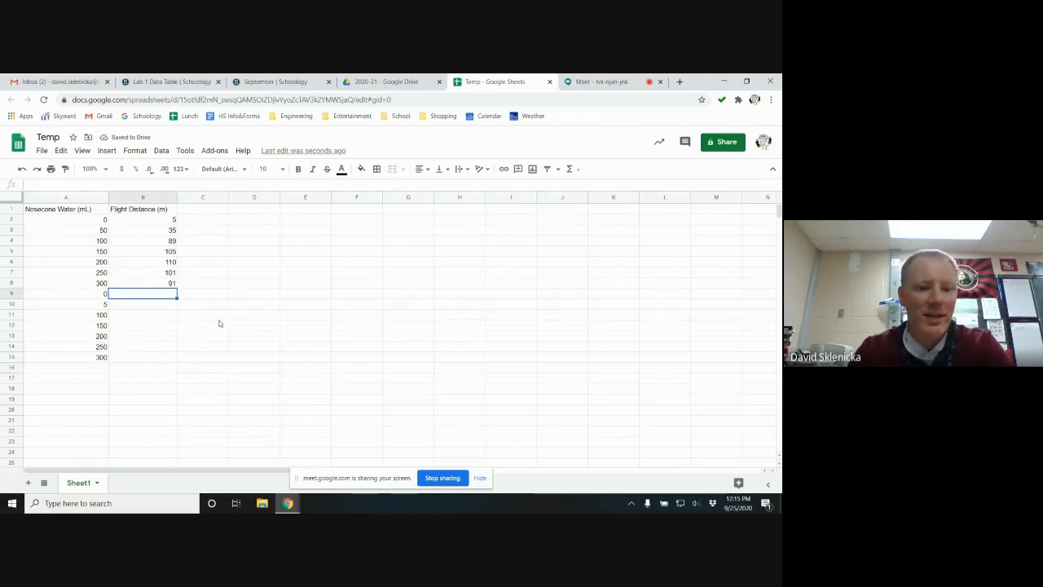
pyautogui.write('15')
pyautogui.press('Return')
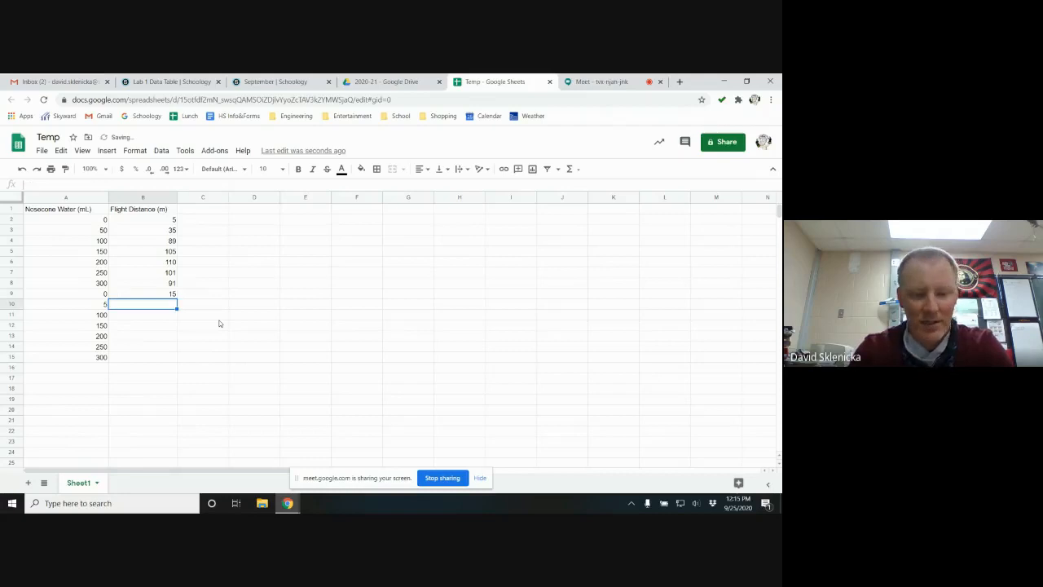
pyautogui.write('40')
pyautogui.press('Return')
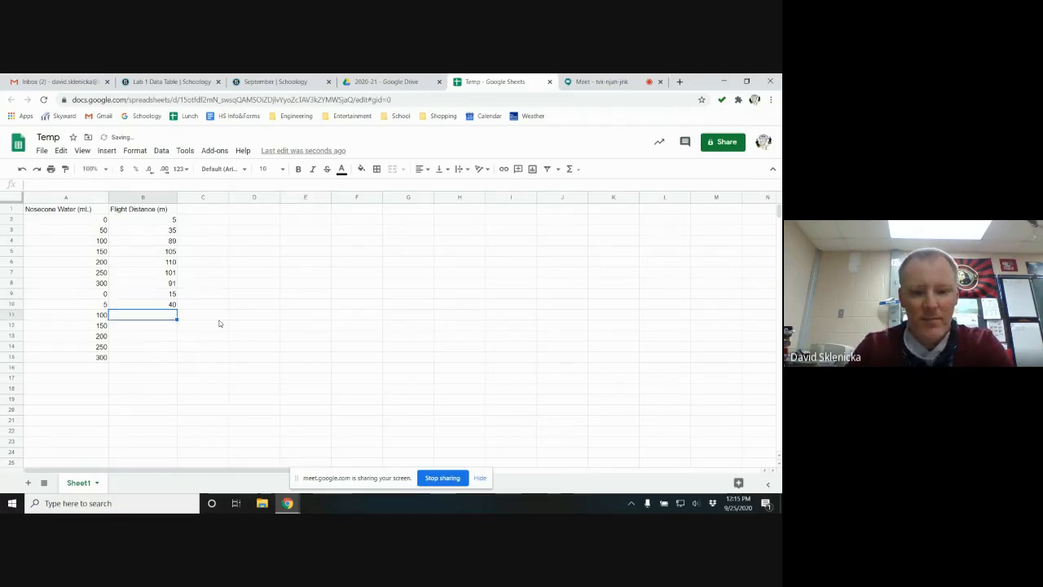
pyautogui.write('84')
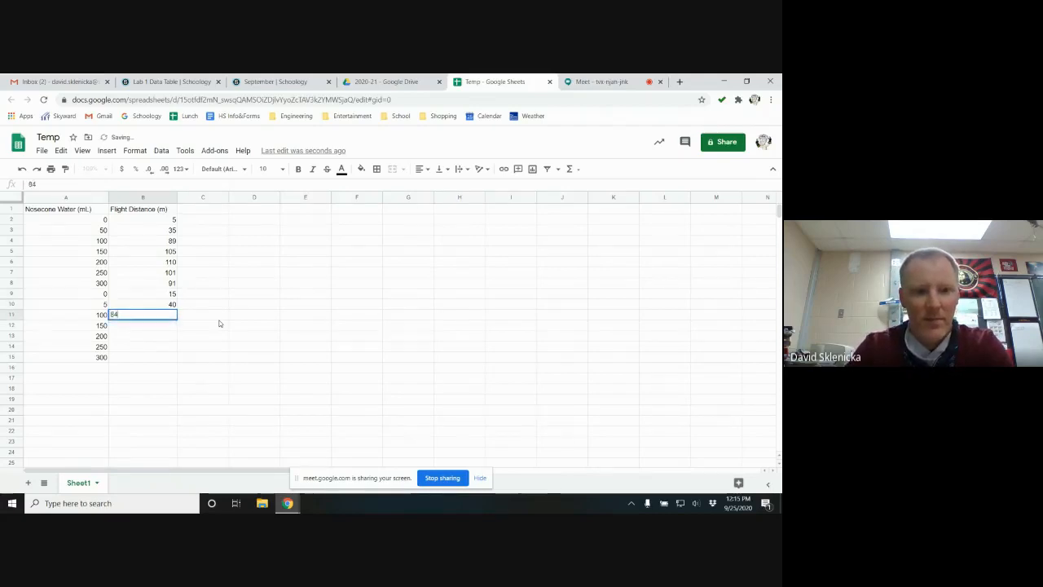
pyautogui.press('Return')
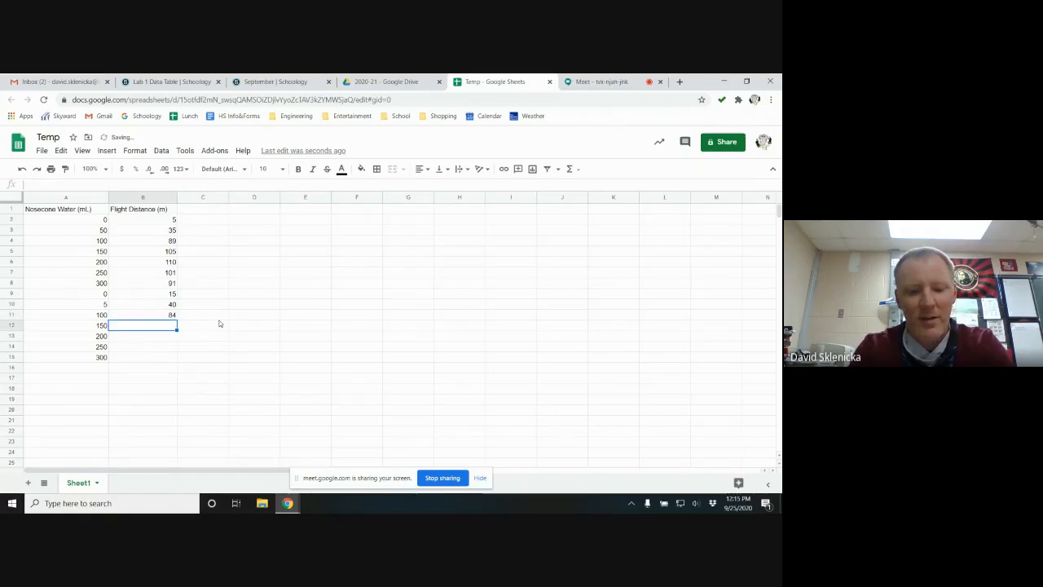
pyautogui.write('111')
pyautogui.press('Return')
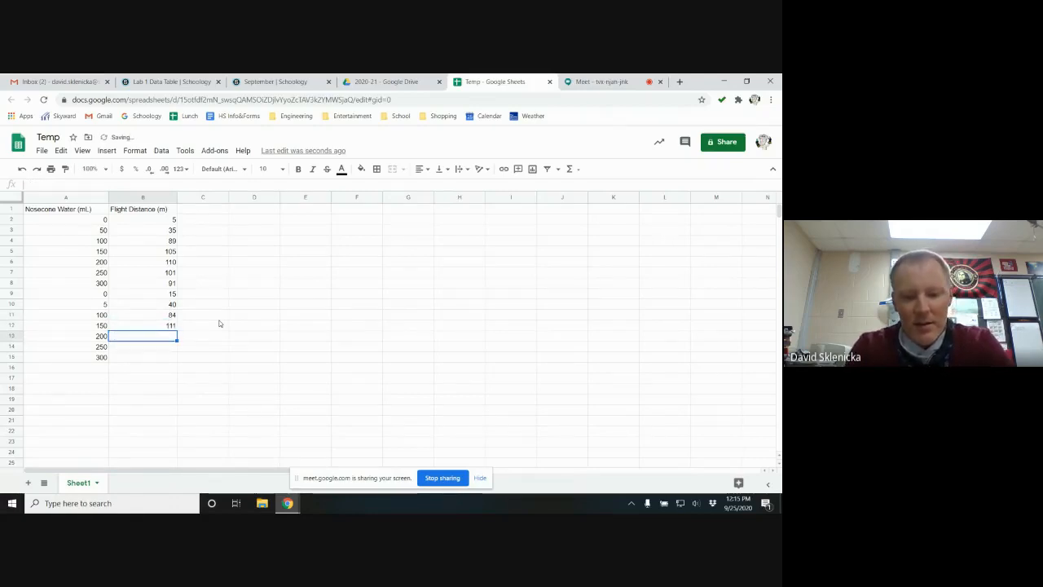
pyautogui.write('121')
pyautogui.press('Return')
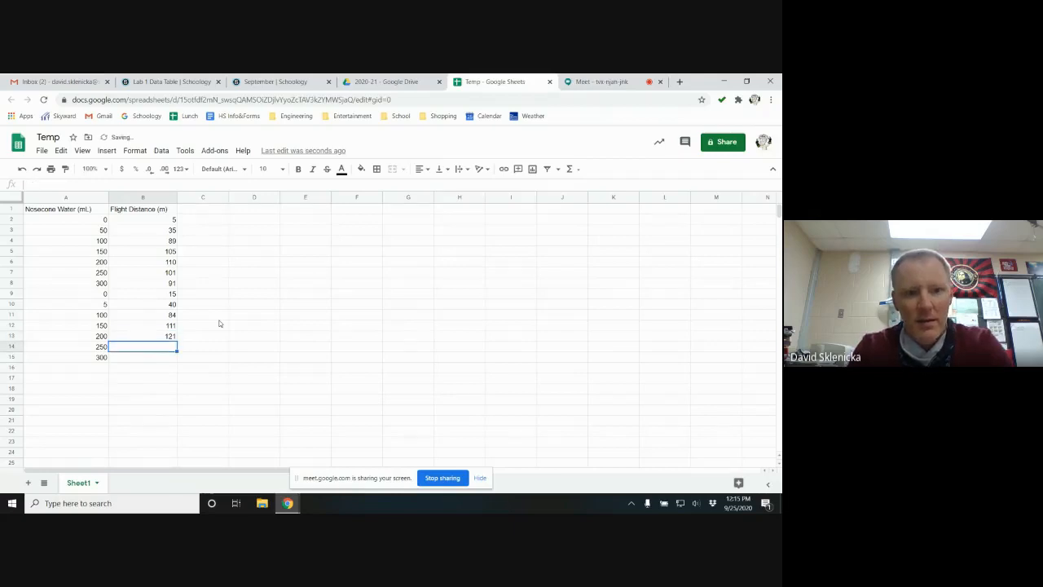
pyautogui.write('102')
pyautogui.press('Return')
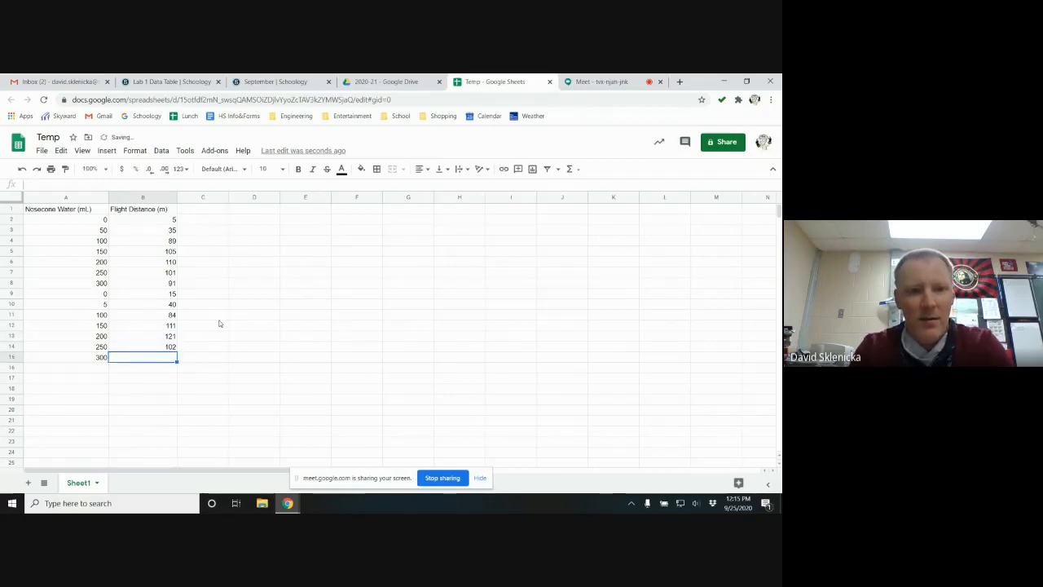
pyautogui.write('95')
pyautogui.press('Return')
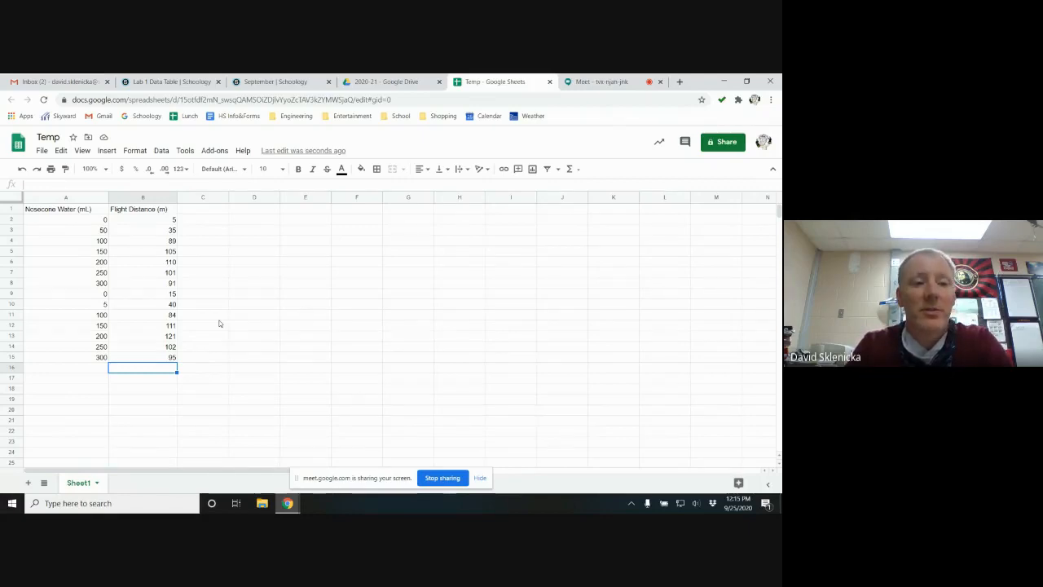
# Centre the contents of columns A and B horizontally
pyautogui.click(64, 209)
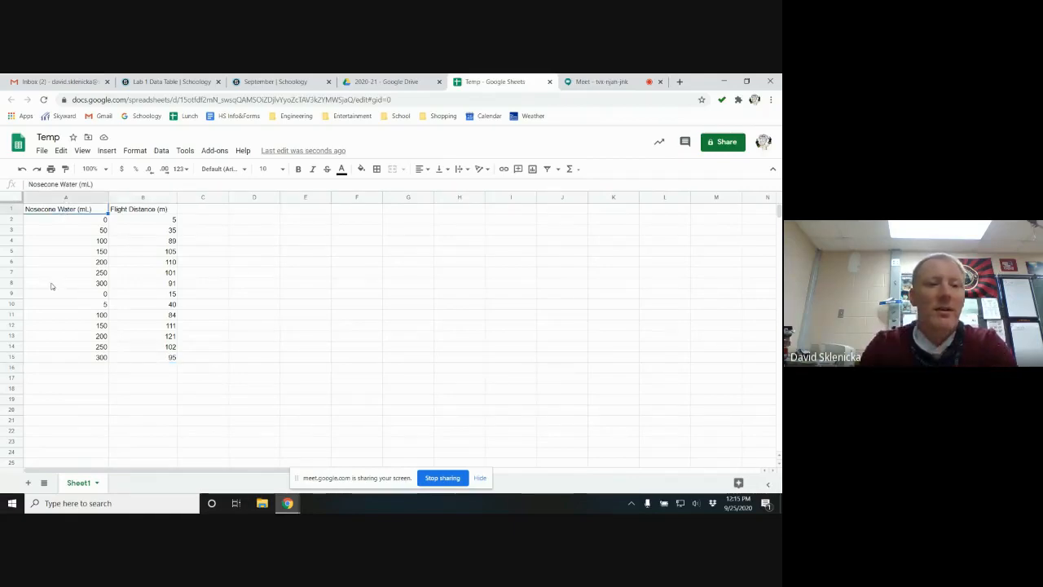
pyautogui.click(67, 262)
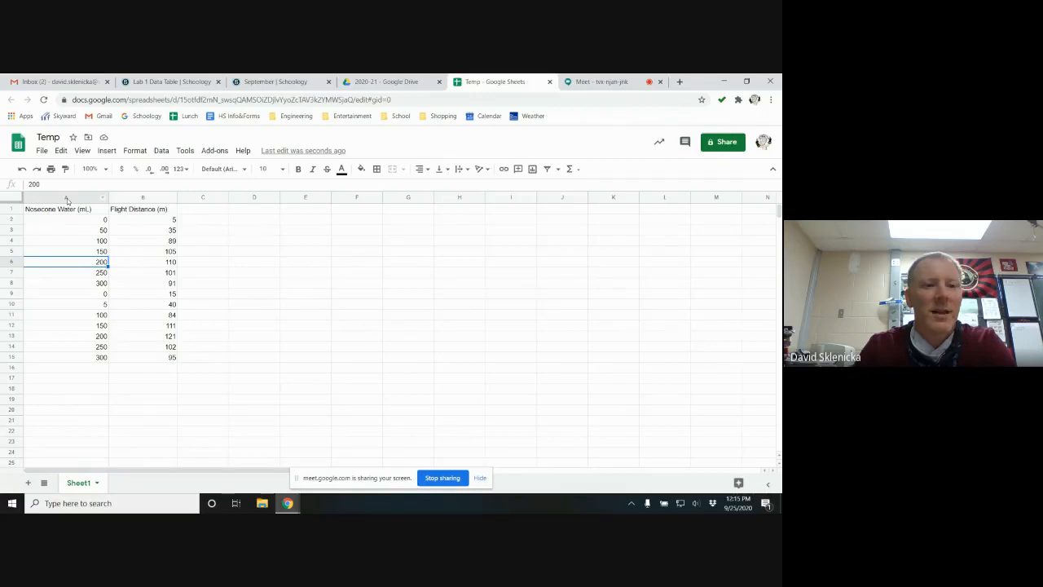
pyautogui.moveTo(67, 198); pyautogui.dragTo(135, 198)
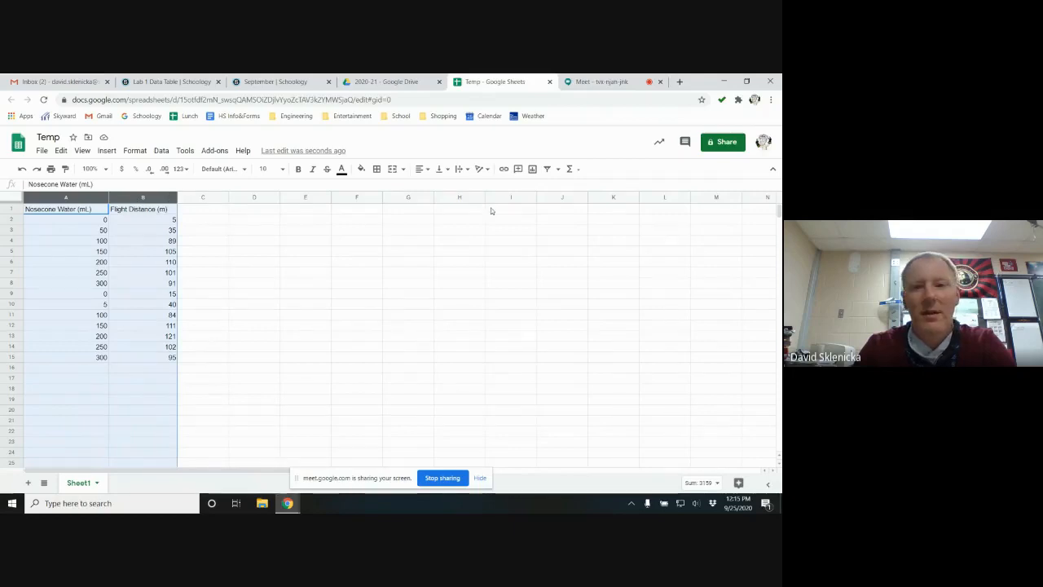
pyautogui.click(428, 174)
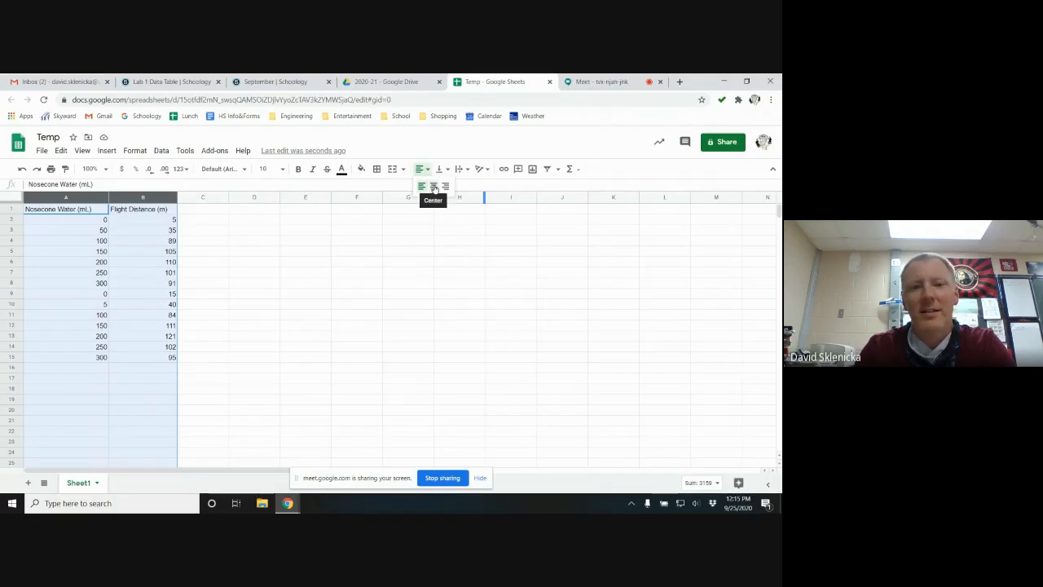
pyautogui.click(434, 188)
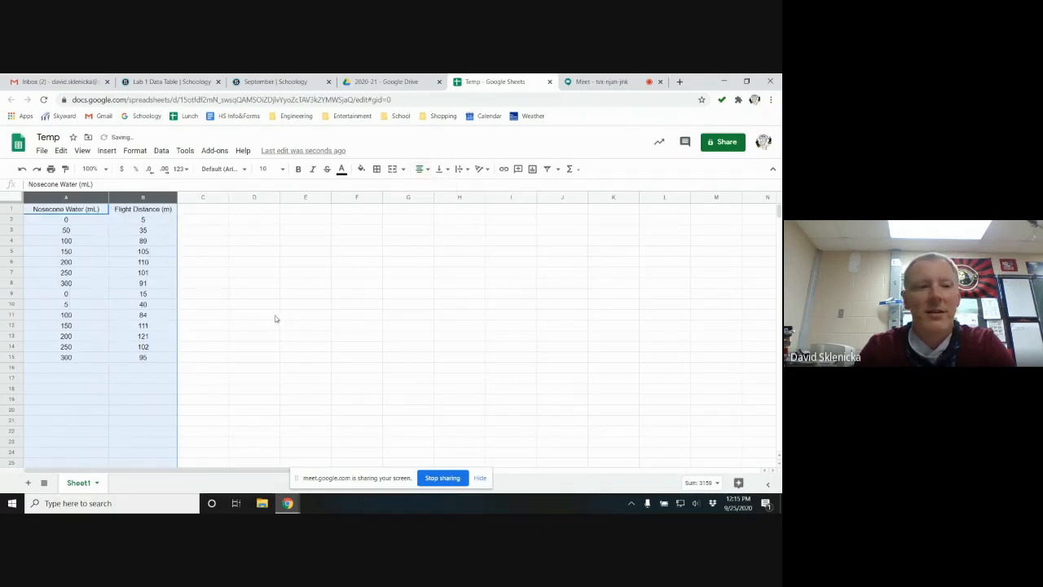
pyautogui.click(146, 330)
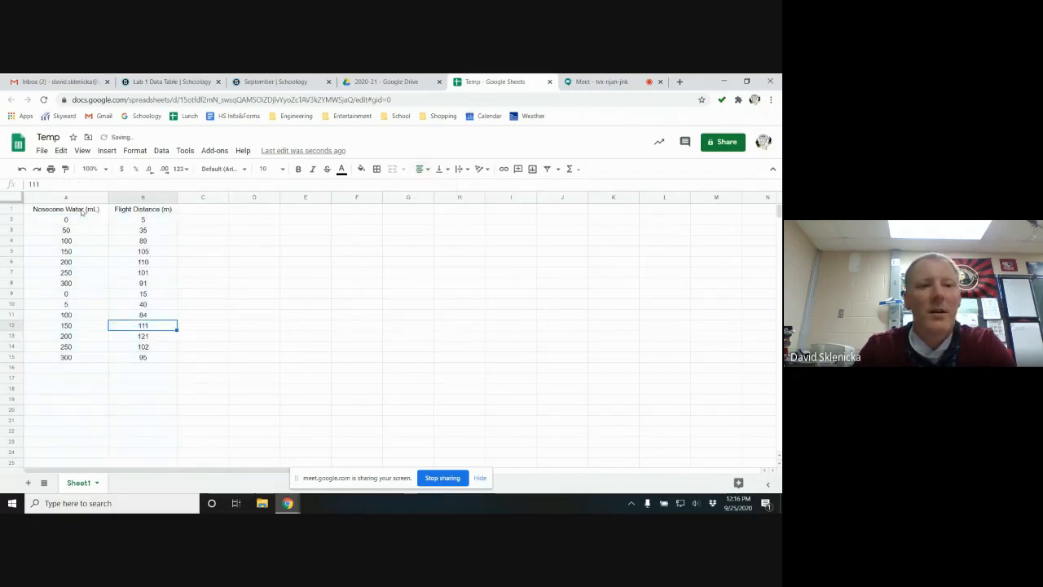
# Make the headers in A1 and B1 bold and add a bottom border beneath them
pyautogui.moveTo(83, 213); pyautogui.dragTo(128, 213)
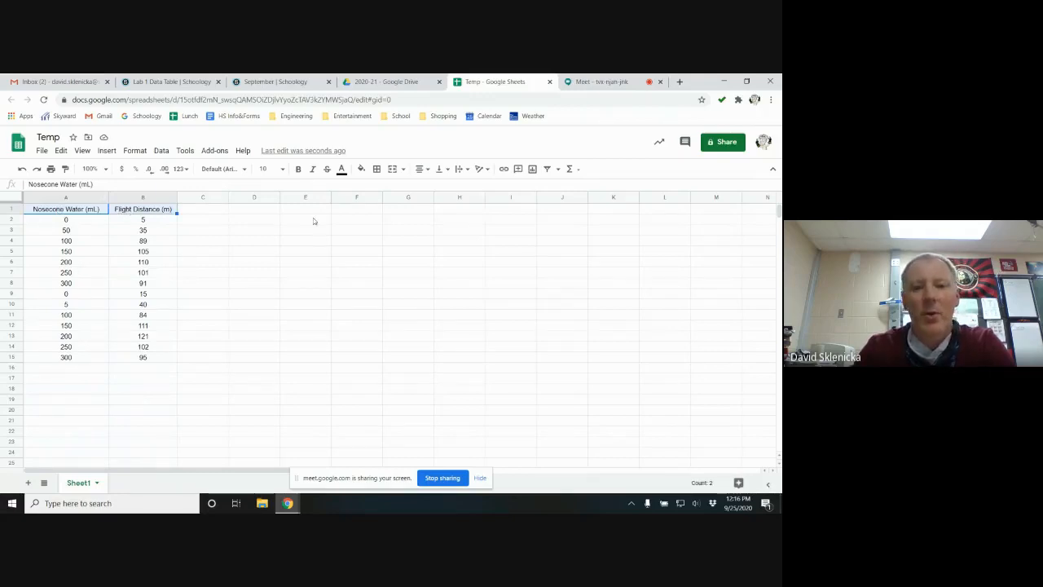
pyautogui.click(298, 169)
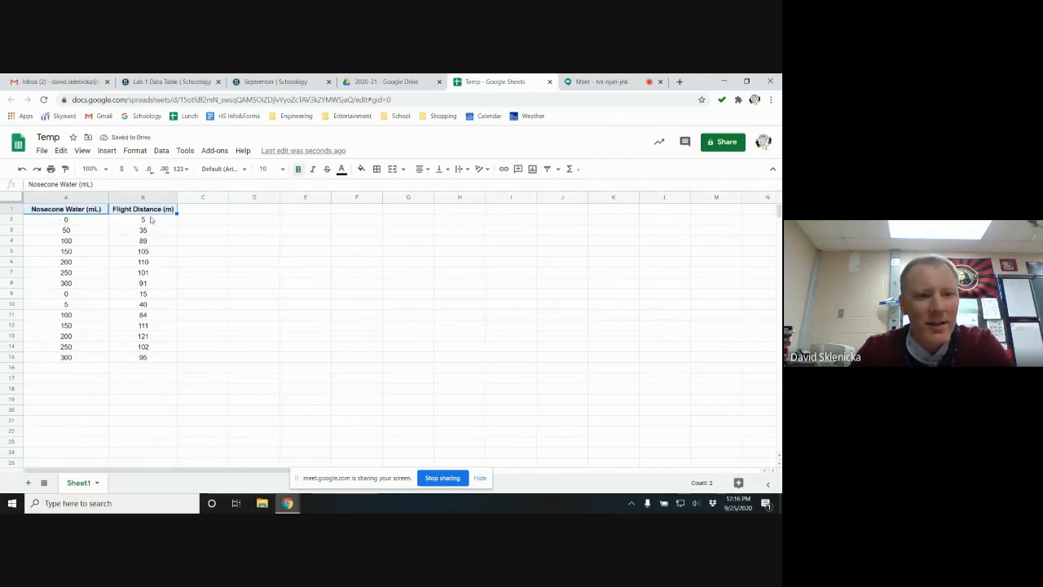
pyautogui.click(378, 171)
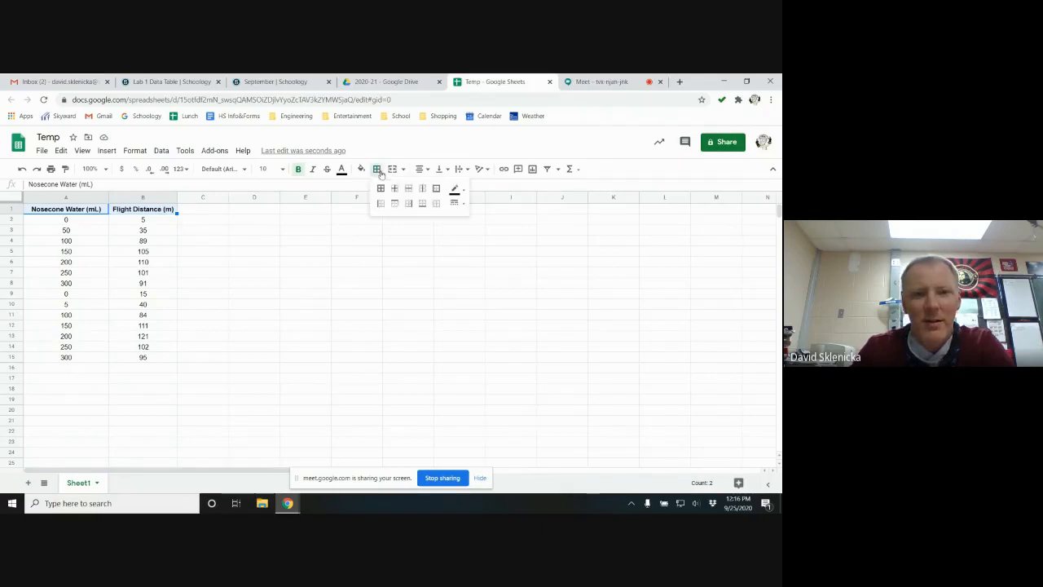
pyautogui.click(422, 209)
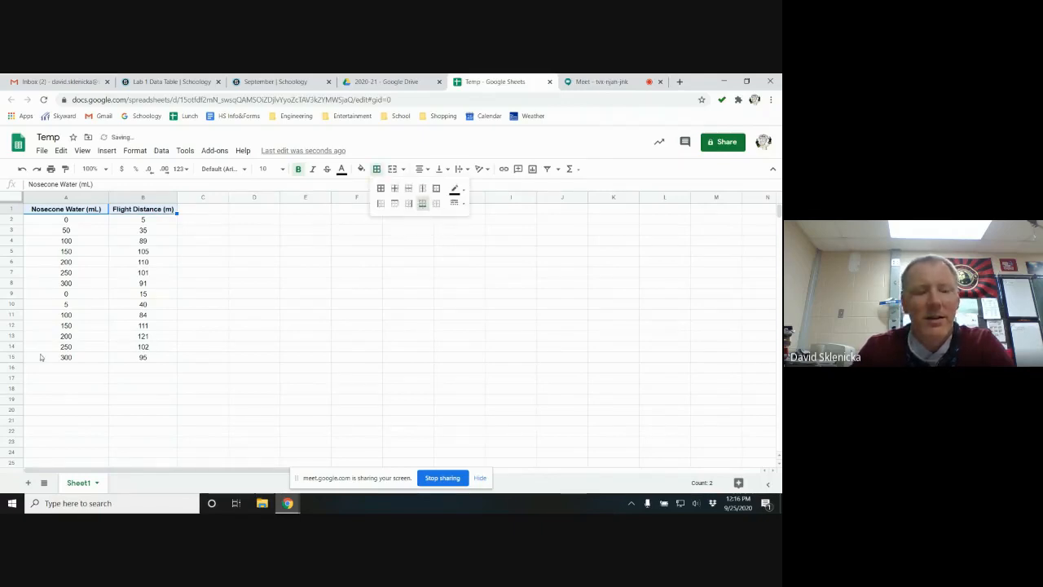
pyautogui.click(143, 335)
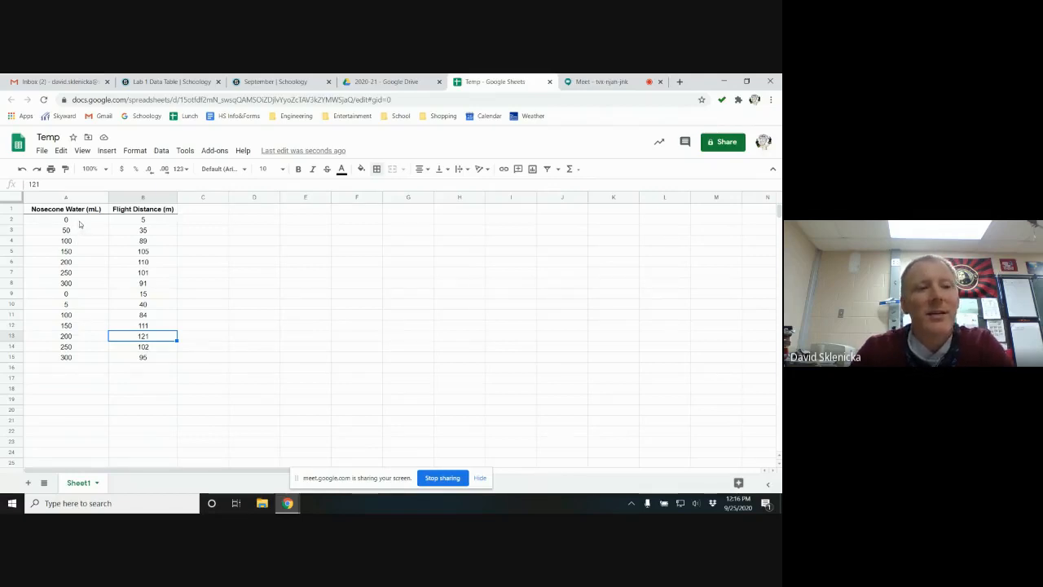
# Sort the range A2 to B15 by column A in ascending order (A → Z), without treating the first row as a header
pyautogui.moveTo(80, 224); pyautogui.dragTo(139, 370)
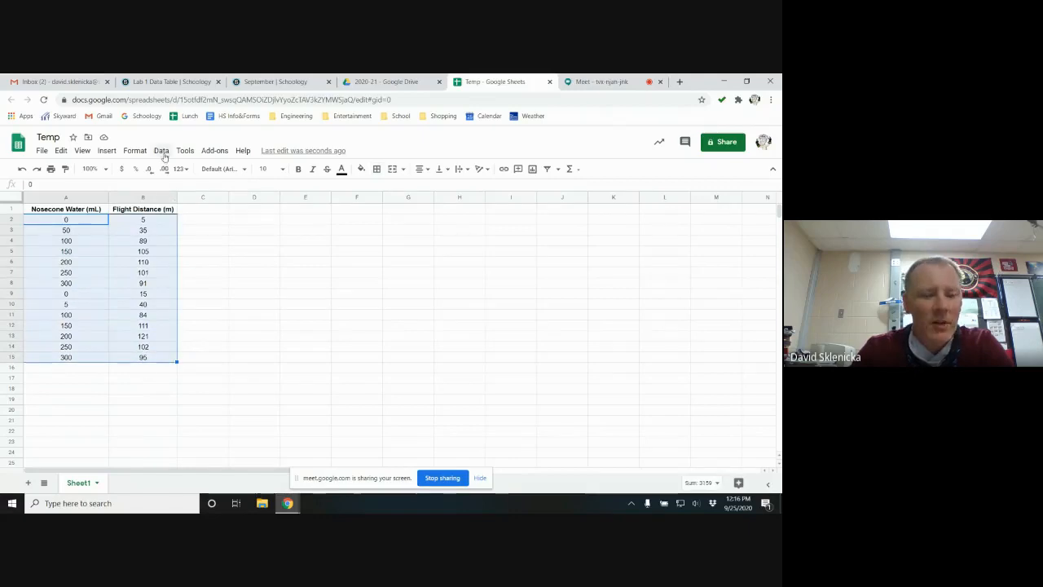
pyautogui.click(162, 152)
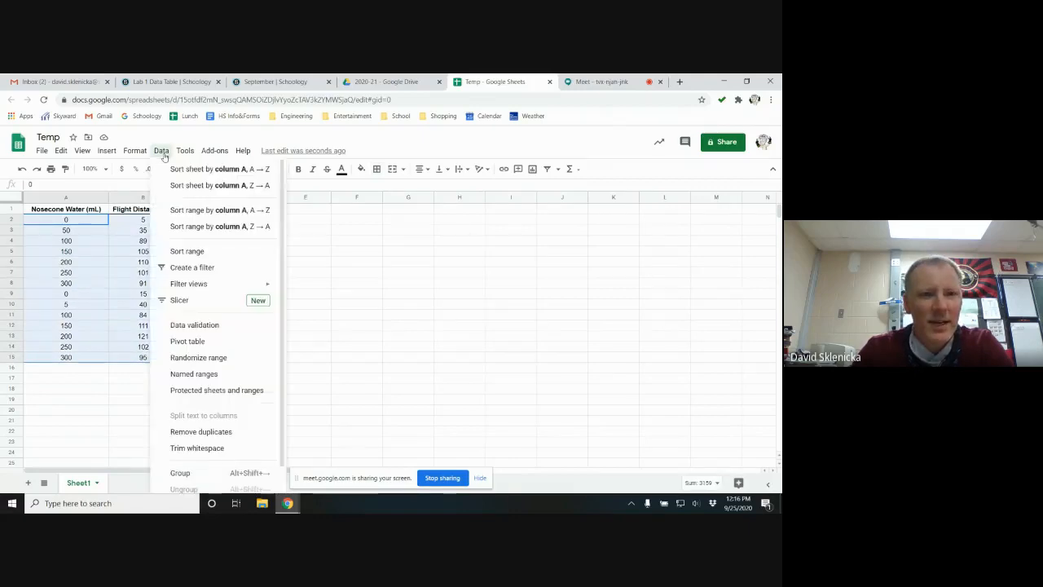
pyautogui.click(193, 254)
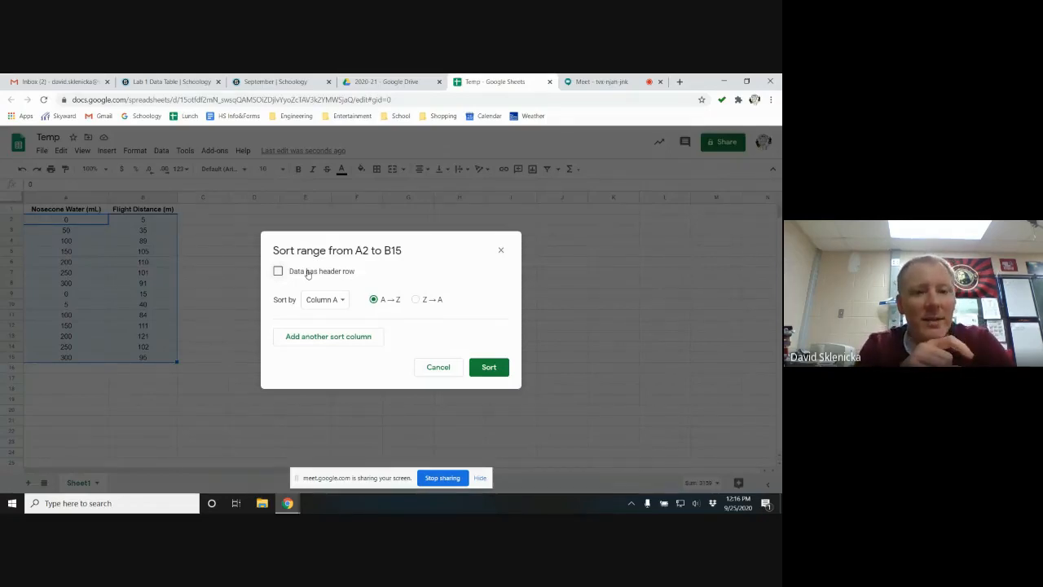
pyautogui.click(307, 273)
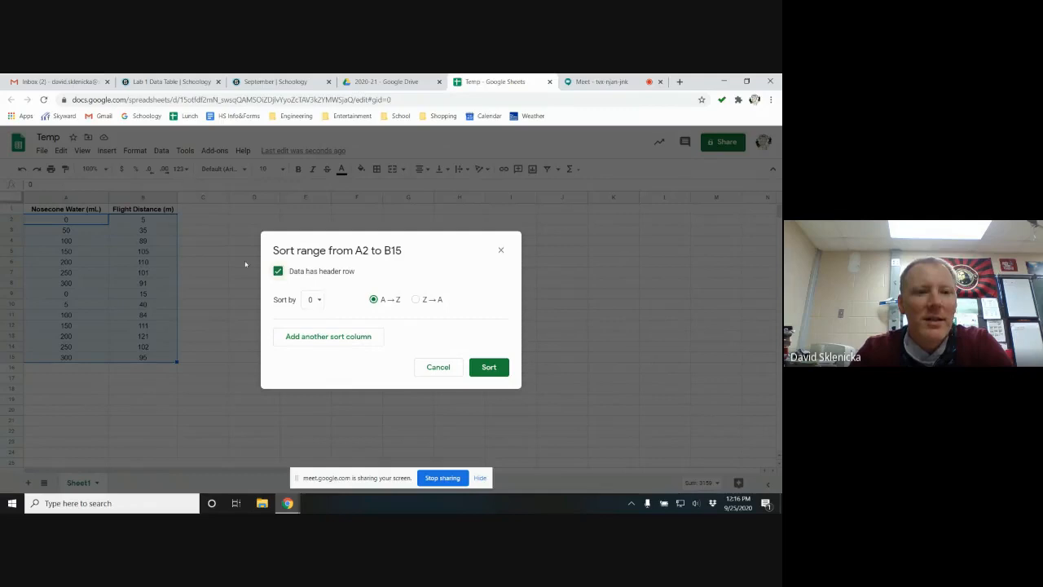
pyautogui.click(293, 274)
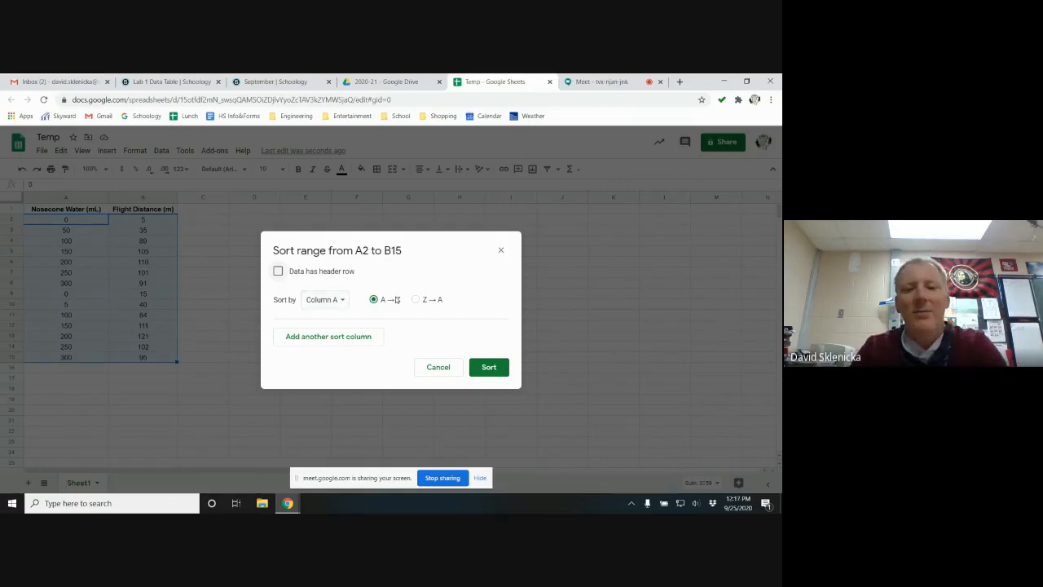
pyautogui.click(489, 367)
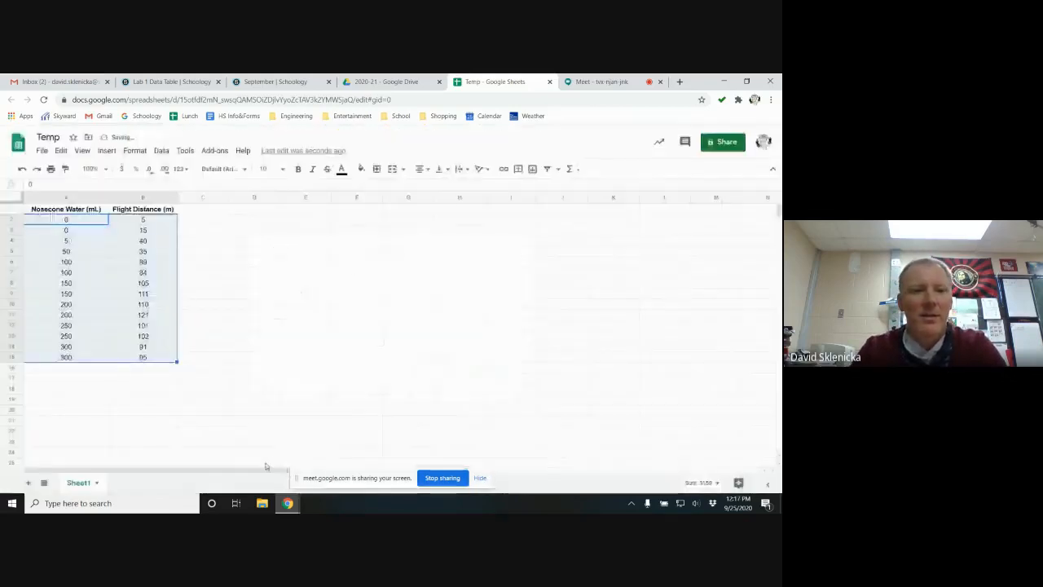
pyautogui.click(86, 369)
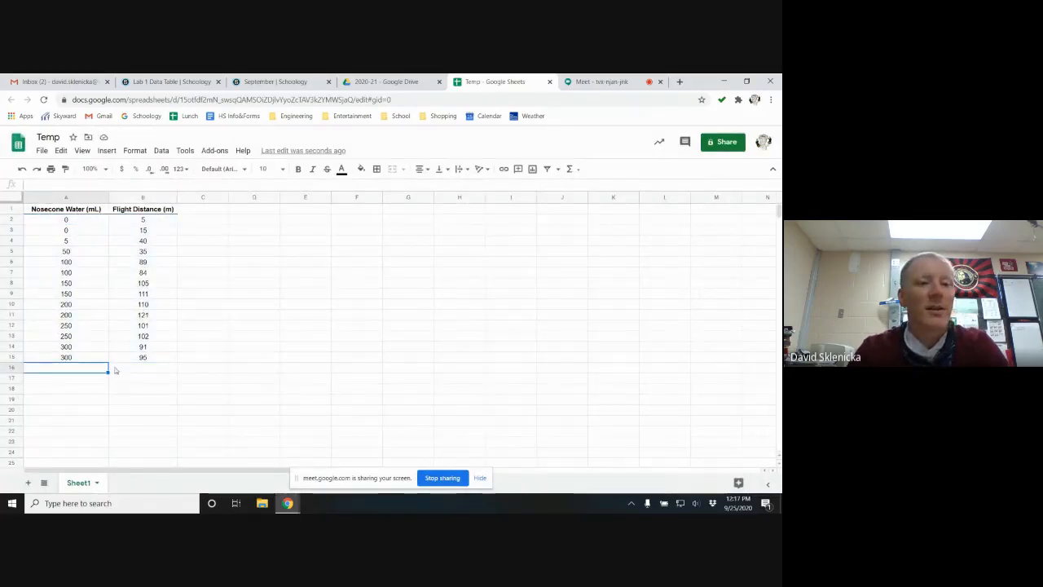
pyautogui.moveTo(86, 211); pyautogui.dragTo(163, 358)
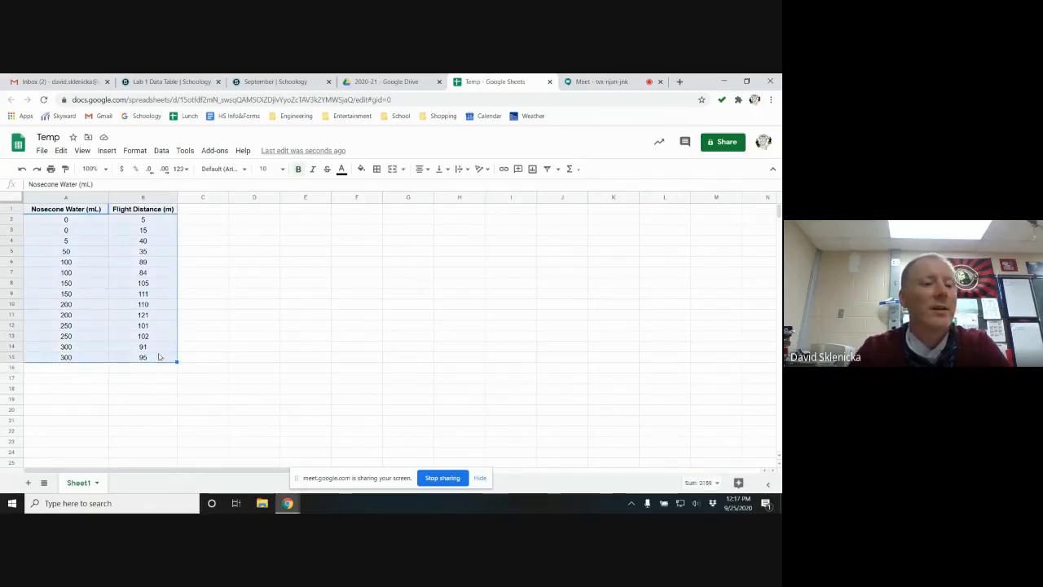
pyautogui.click(78, 380)
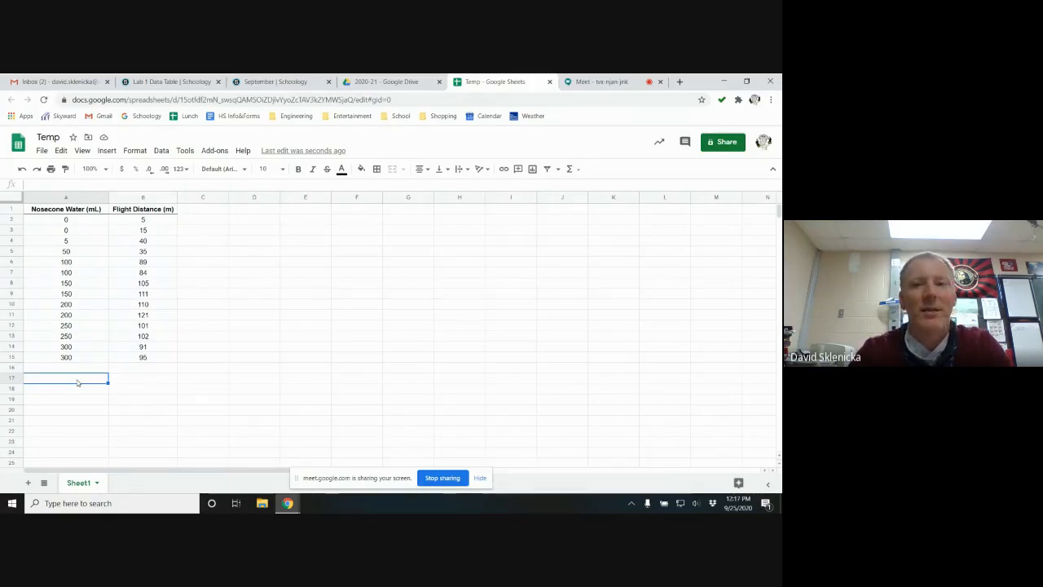
pyautogui.click(427, 480)
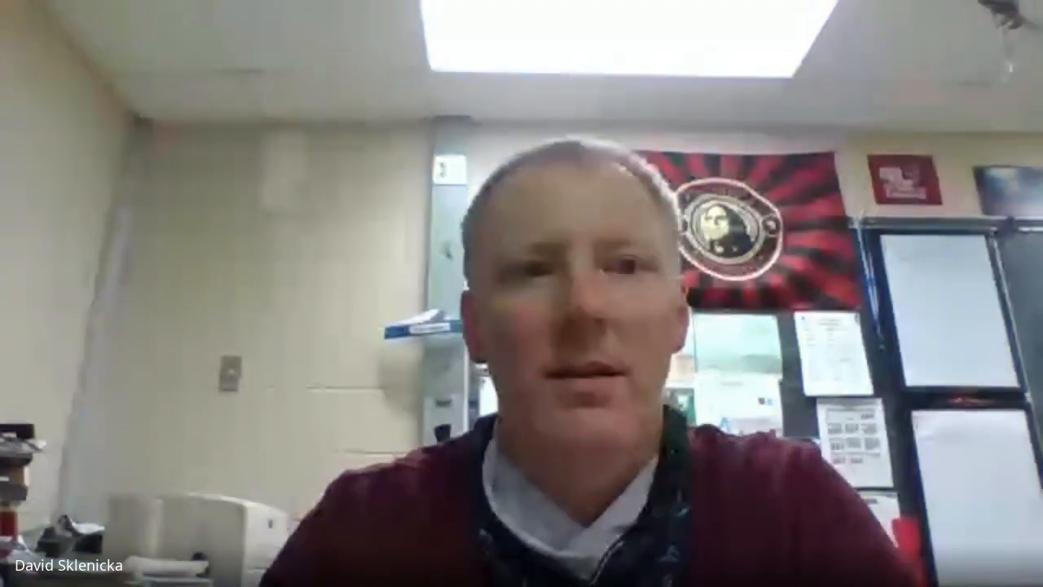